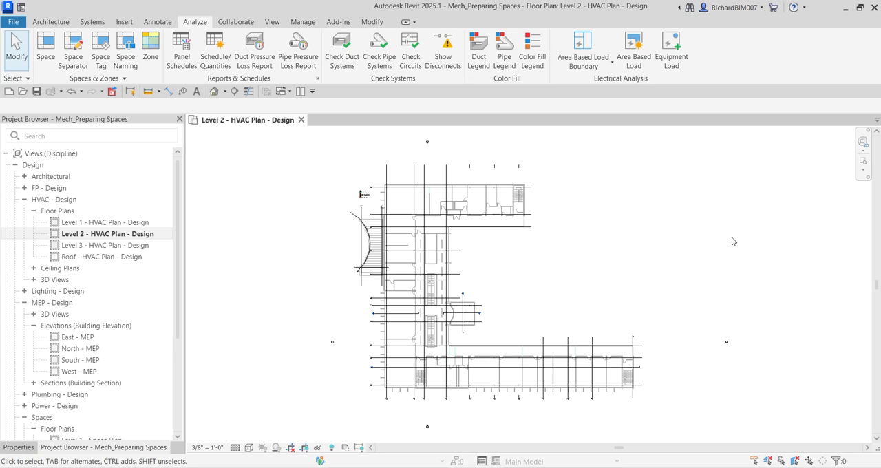
# Step: Enable Room Bounding in the type properties of the linked architectural model Arch Link Model.rvt
pyautogui.moveTo(179, 317); pyautogui.dragTo(184, 451)
pyautogui.press('ctrl')
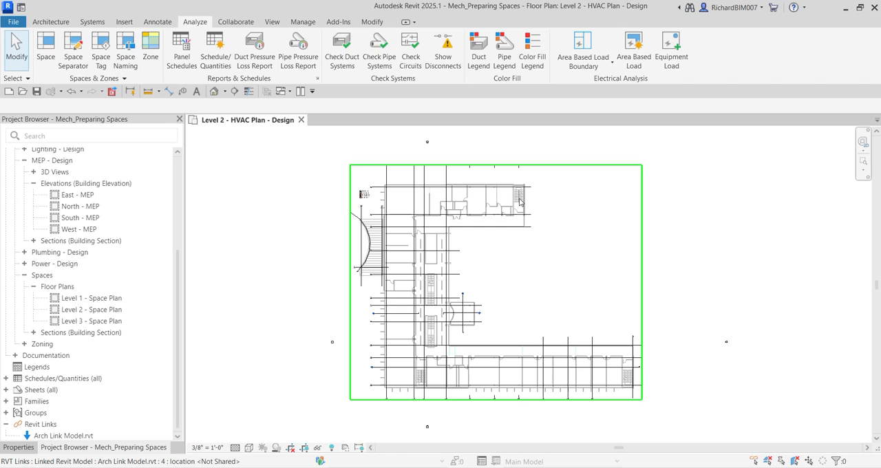
pyautogui.press('ctrl')
pyautogui.click(517, 201)
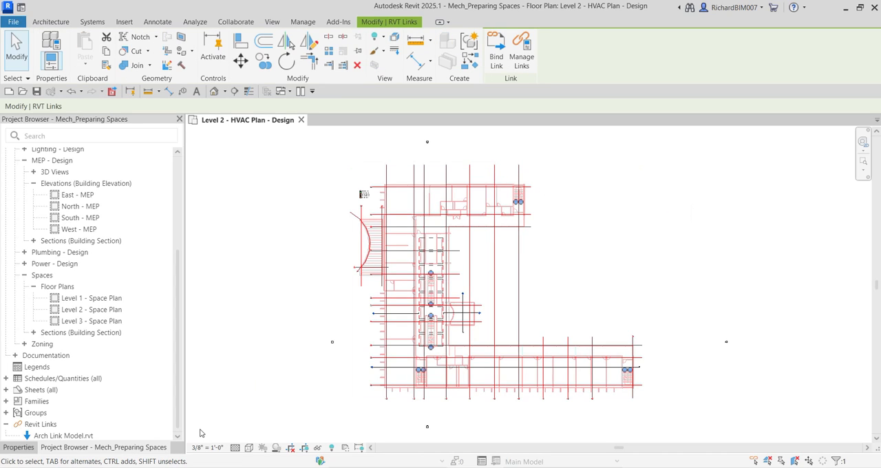
pyautogui.click(24, 448)
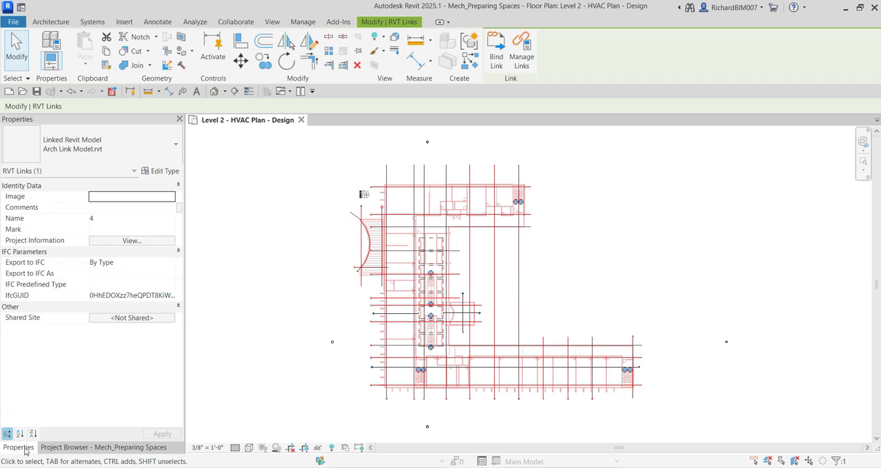
pyautogui.click(164, 172)
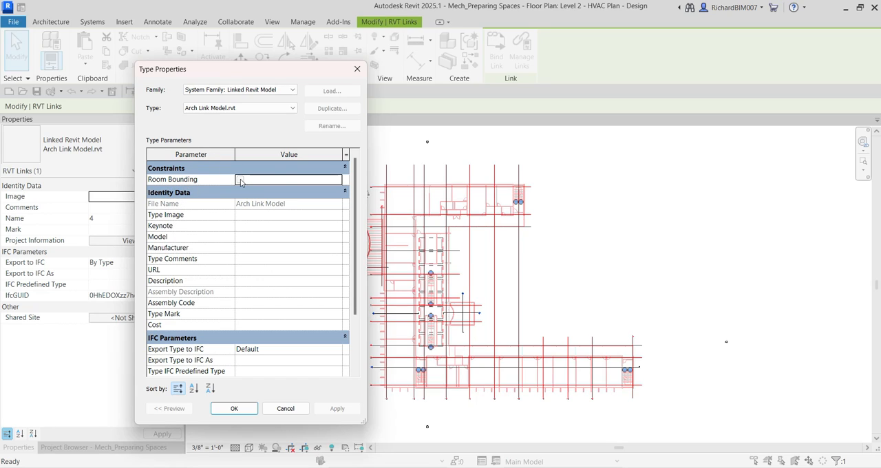
pyautogui.click(241, 180)
pyautogui.click(234, 409)
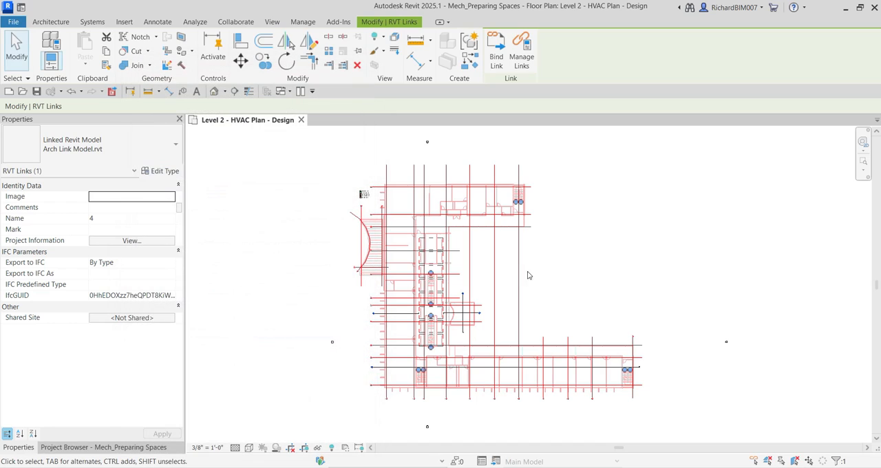
pyautogui.click(676, 256)
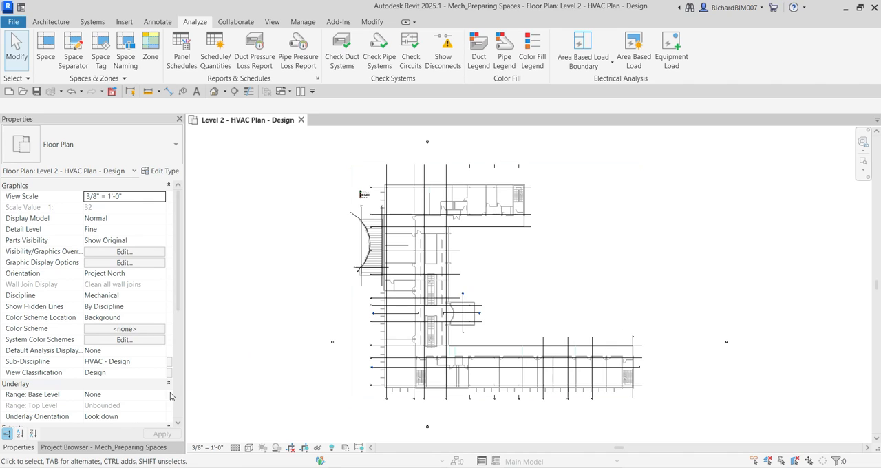
# Step: Open the West - MEP building elevation and focus on the level heads from Level 2 to Roof Level
pyautogui.click(112, 449)
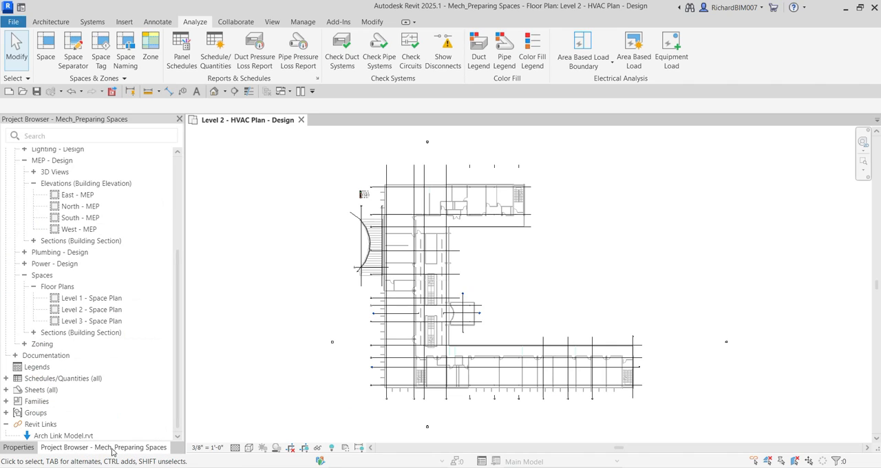
pyautogui.click(86, 233)
pyautogui.doubleClick(85, 235)
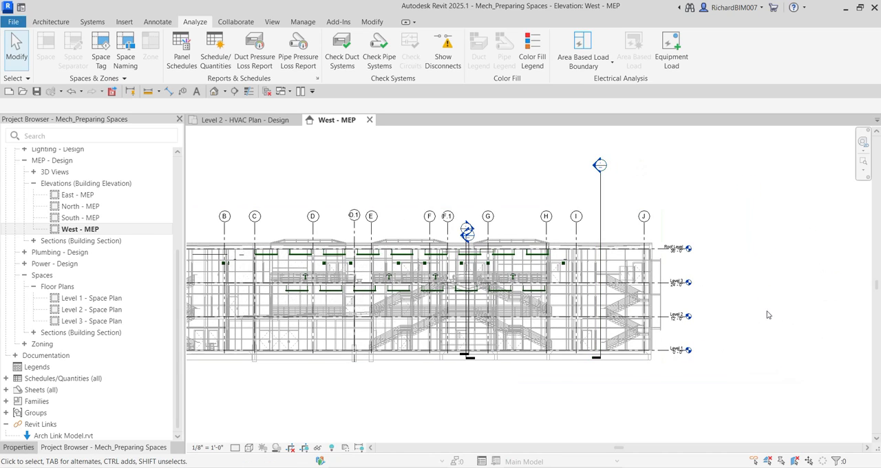
pyautogui.scroll(3, 692, 299)
pyautogui.scroll(2, 693, 300)
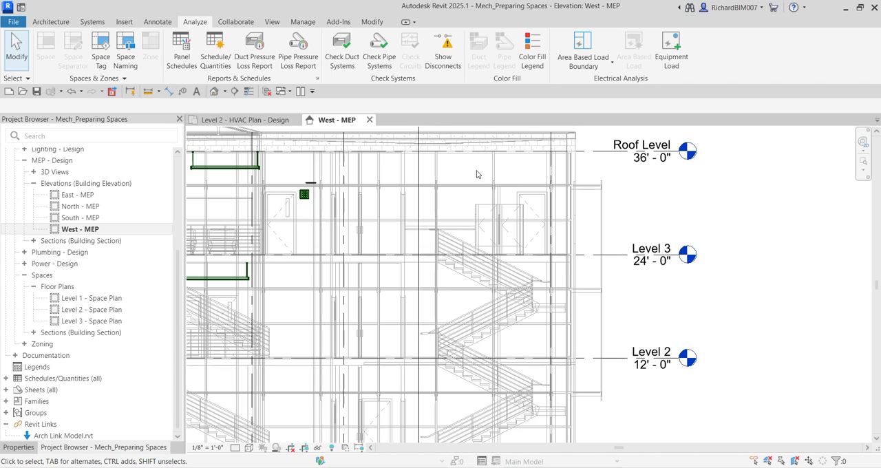
# Step: Add a level 8' 0" above Level 2 with the Level tool's Pick Lines option
pyautogui.click(52, 22)
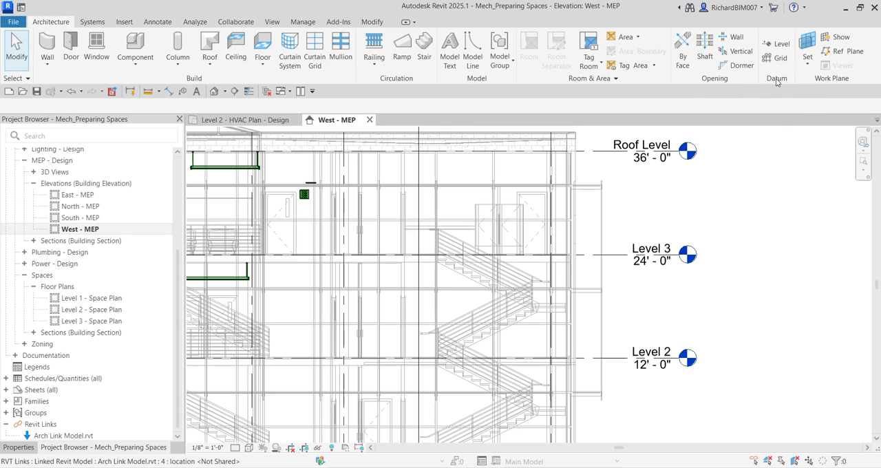
pyautogui.click(780, 44)
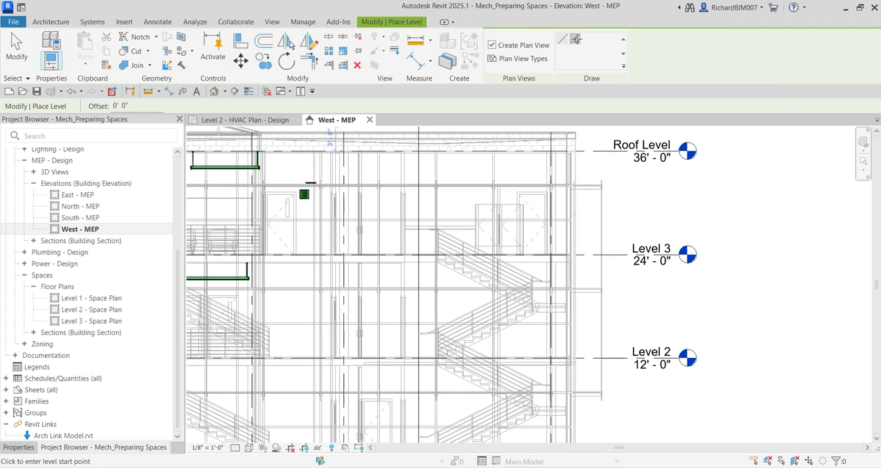
pyautogui.click(575, 40)
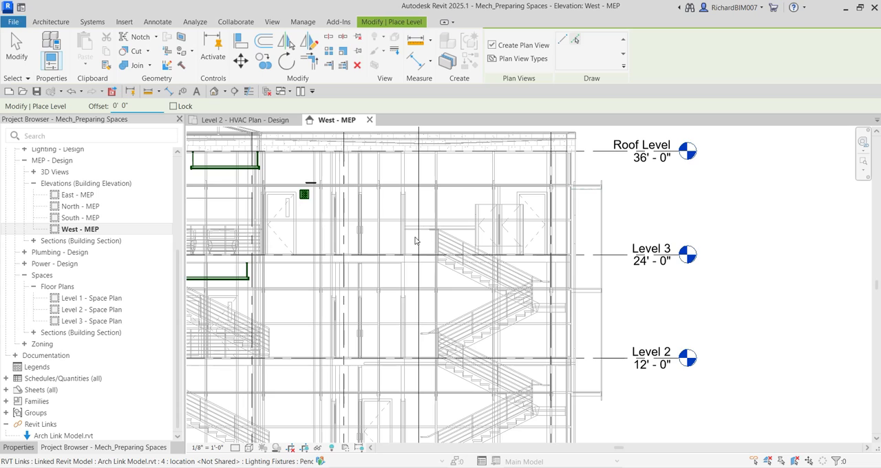
pyautogui.scroll(-3, 239, 163)
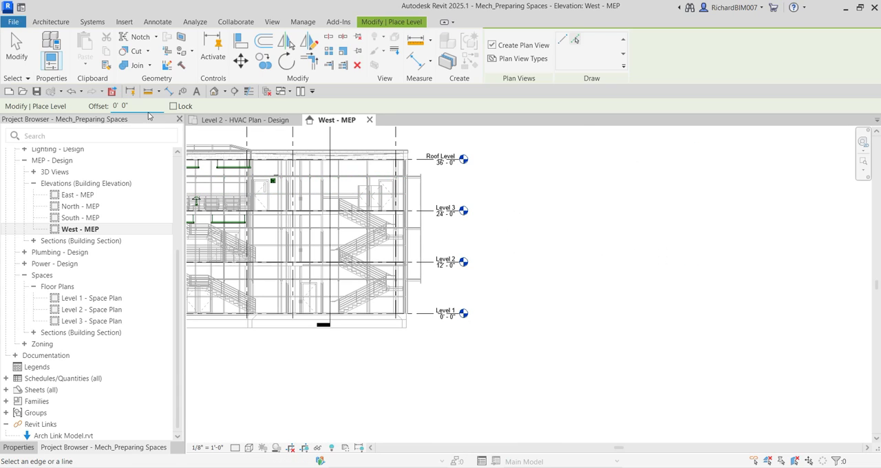
pyautogui.doubleClick(121, 105)
pyautogui.write('8')
pyautogui.moveTo(417, 136); pyautogui.dragTo(534, 175, button='middle')
pyautogui.click(576, 40)
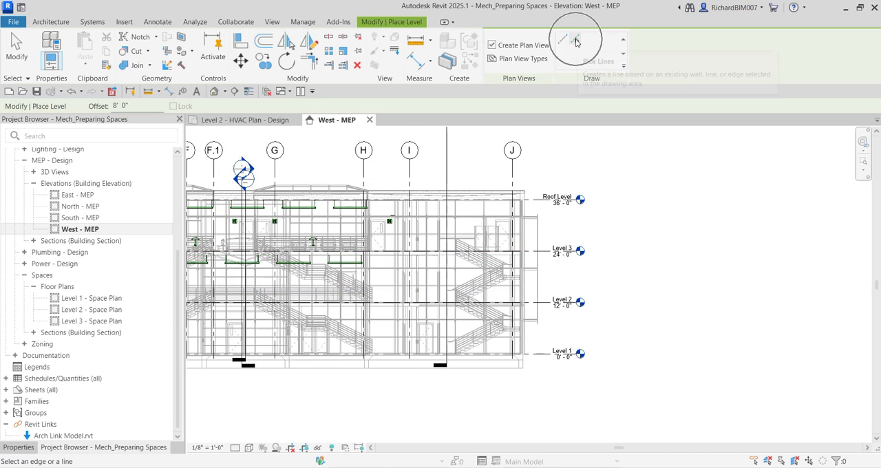
pyautogui.click(128, 105)
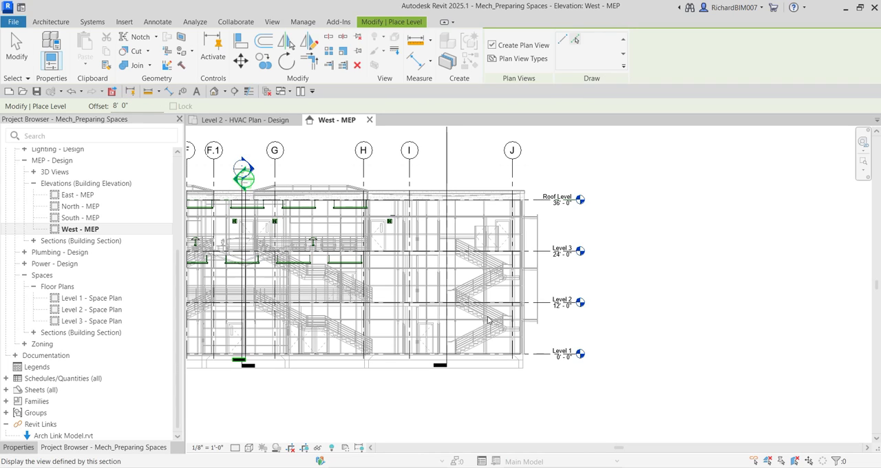
pyautogui.scroll(5, 570, 281)
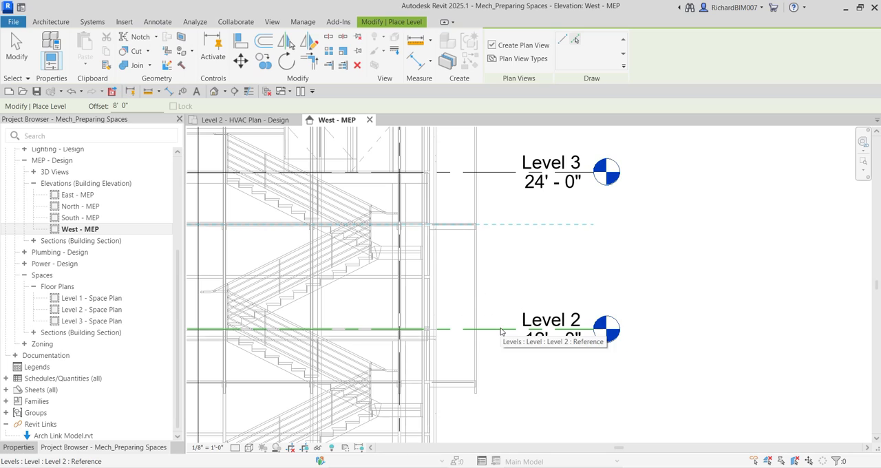
pyautogui.click(501, 331)
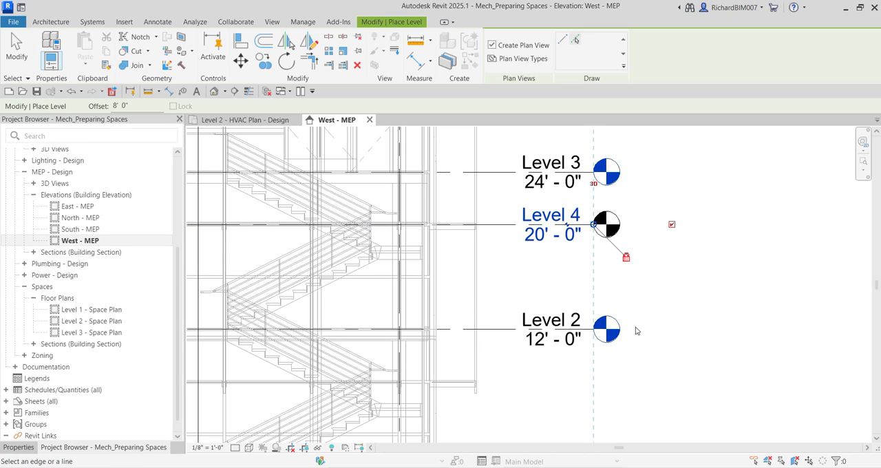
pyautogui.click(17, 50)
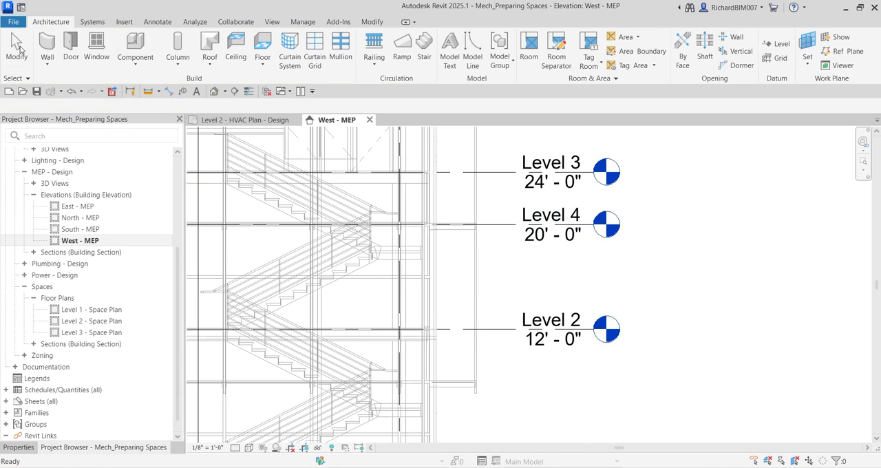
# Step: Rename the new level at 20' - 0" to "Level 2 - Plenum" and rename its corresponding views as well
pyautogui.click(547, 219)
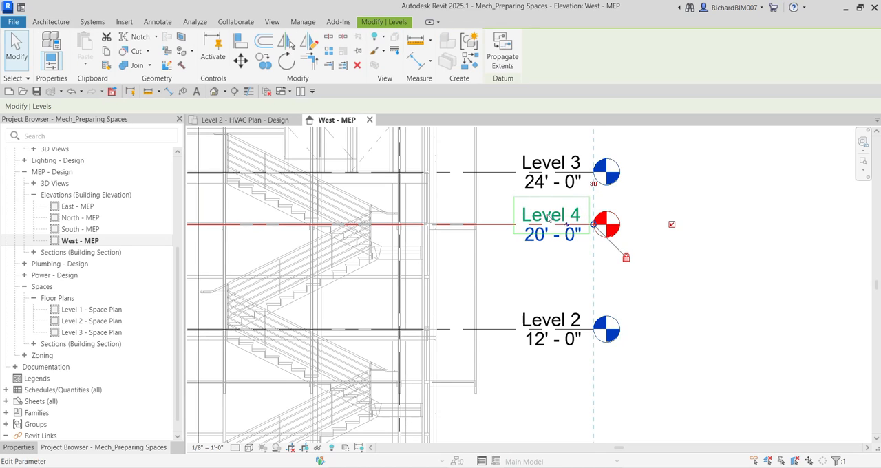
pyautogui.click(543, 218)
pyautogui.click(565, 218)
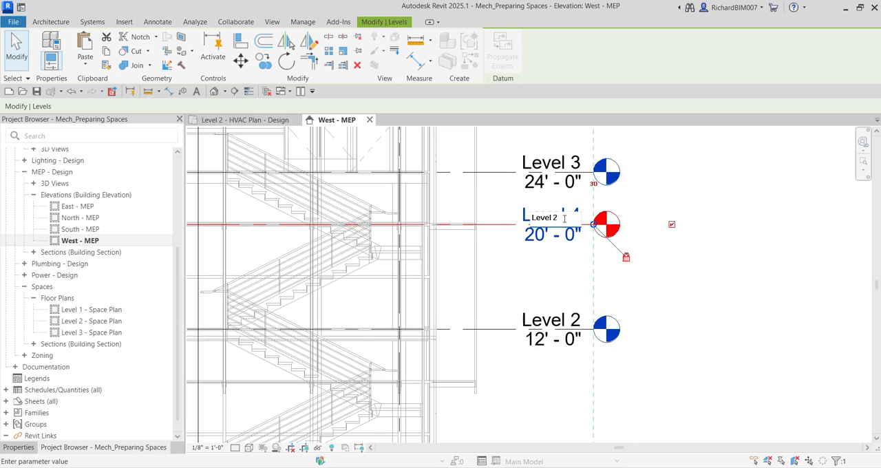
pyautogui.write('um')
pyautogui.click(757, 283)
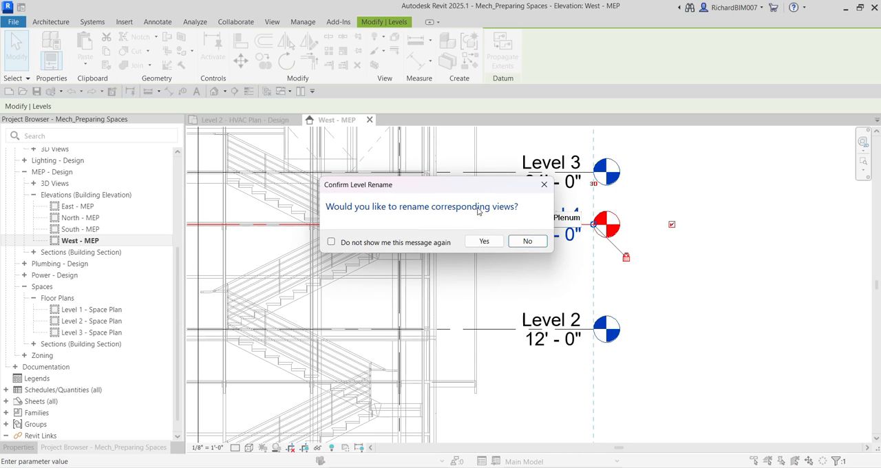
pyautogui.click(491, 243)
pyautogui.click(570, 219)
pyautogui.click(488, 241)
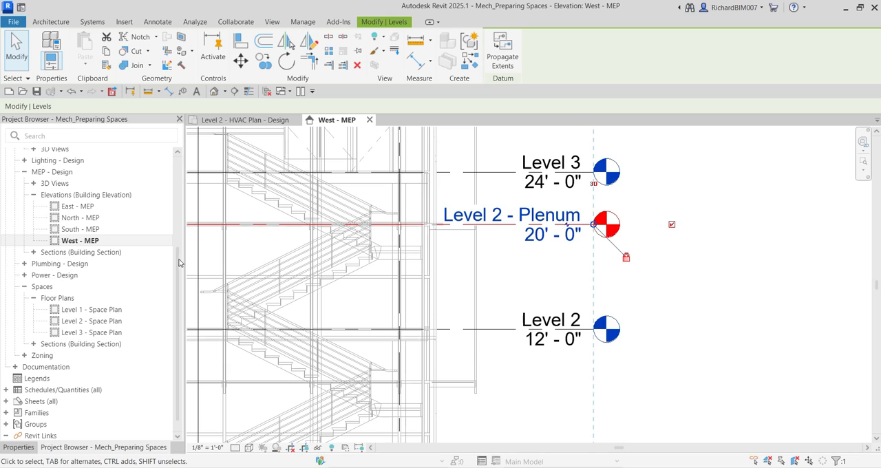
# Step: Expand the uncategorized ??? view group in the project views and open the Level 2 - Plenum floor plan
pyautogui.moveTo(179, 259); pyautogui.dragTo(178, 157)
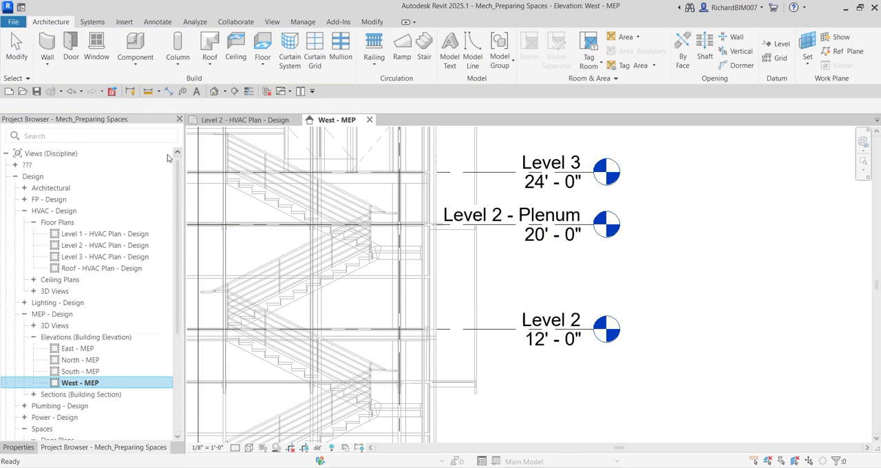
pyautogui.click(16, 167)
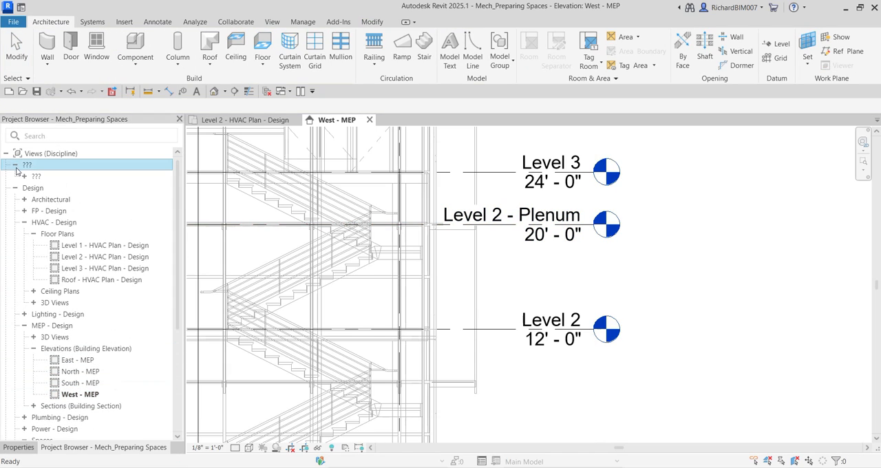
pyautogui.click(24, 177)
pyautogui.click(33, 188)
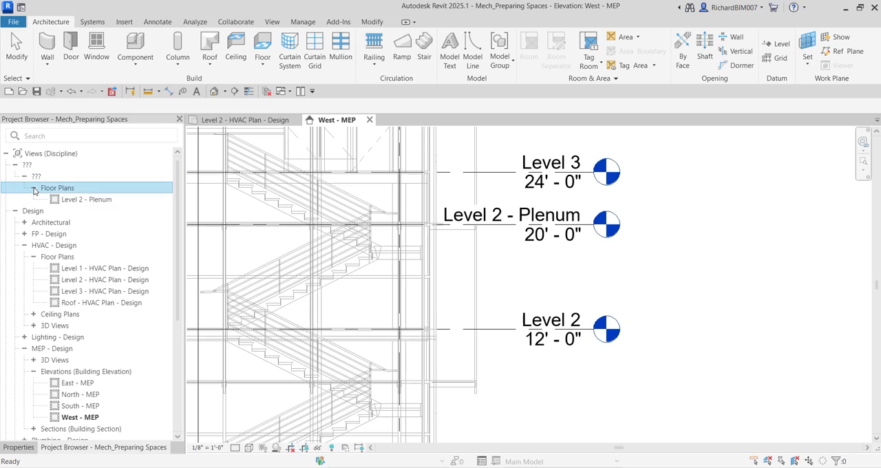
pyautogui.press('ctrl')
pyautogui.press('ctrl')
pyautogui.doubleClick(89, 200)
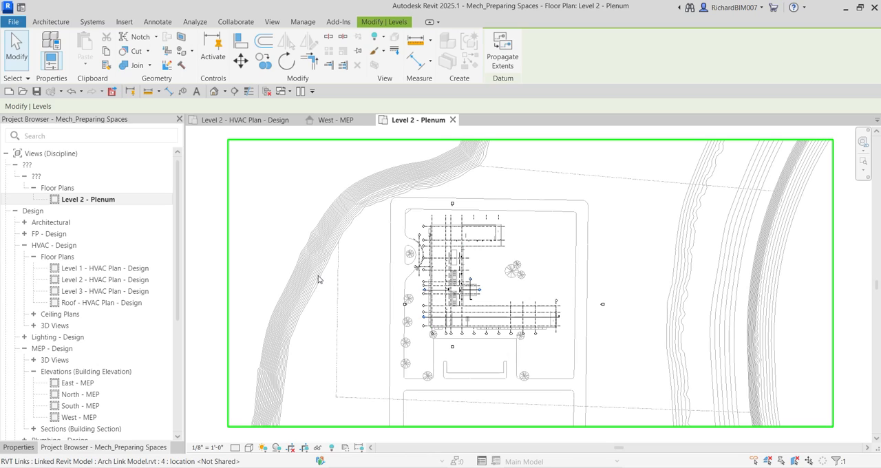
pyautogui.click(210, 448)
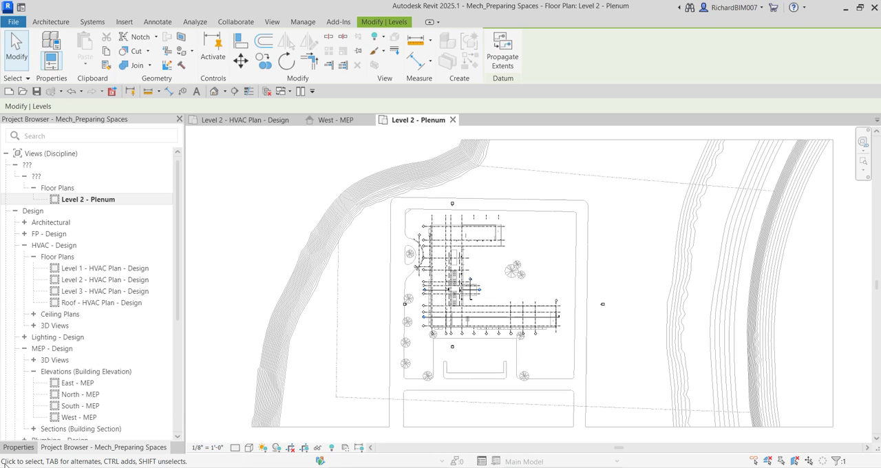
pyautogui.click(74, 201)
pyautogui.click(26, 166)
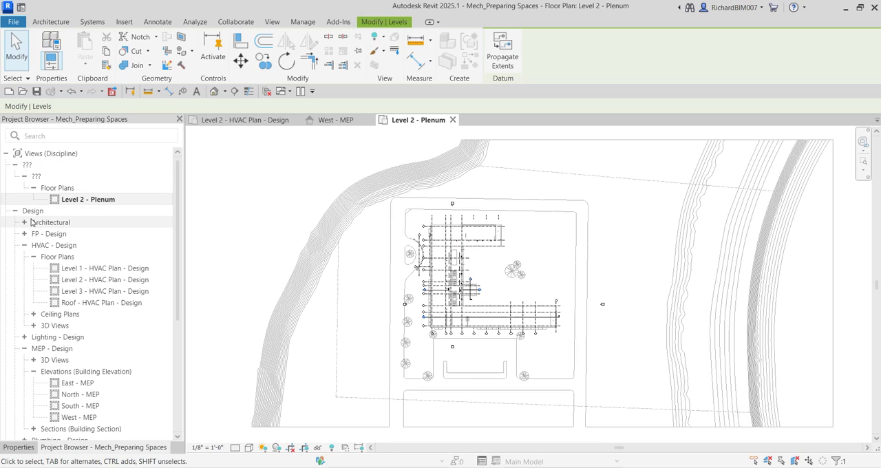
pyautogui.click(52, 219)
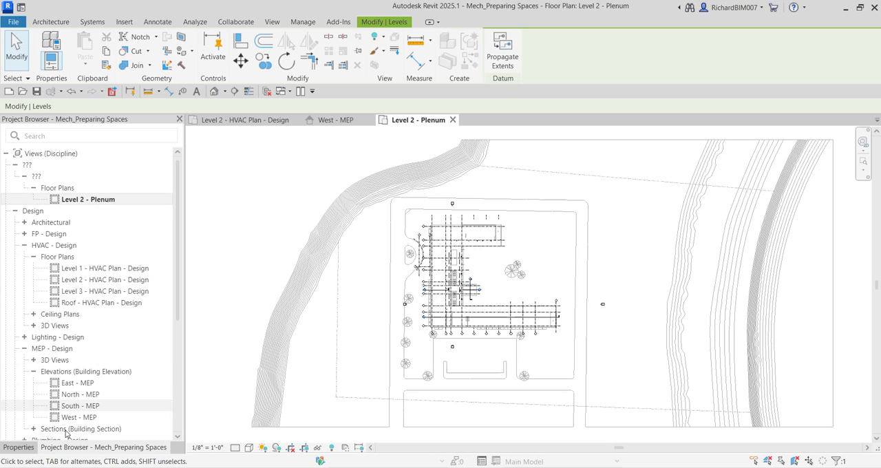
# Step: Set the Sub-Discipline of the Level 2 - Plenum floor plan to MEP - Design and check its place among the project views
pyautogui.click(21, 447)
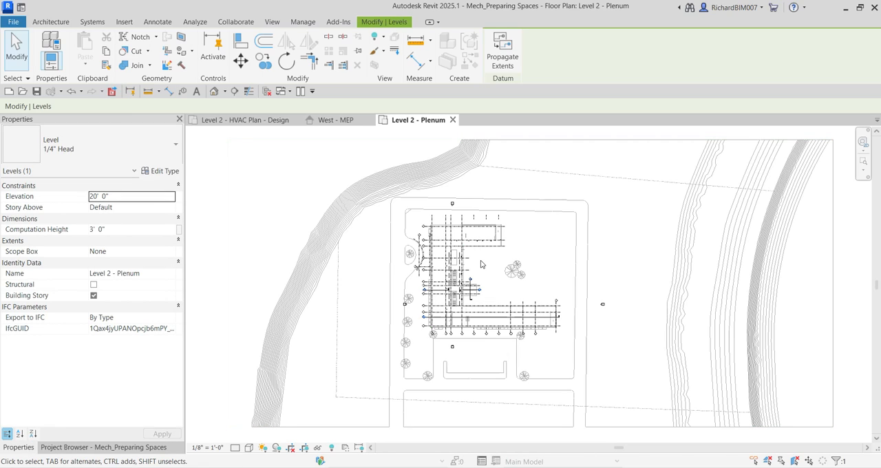
pyautogui.press('Escape')
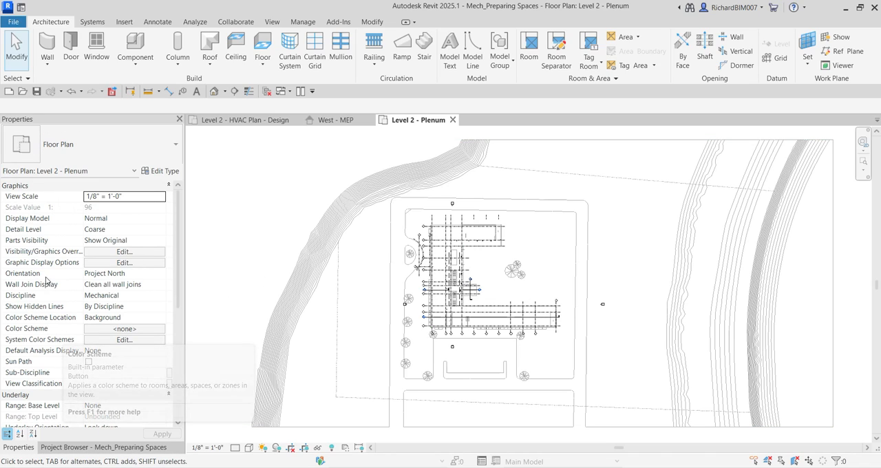
pyautogui.scroll(-1, 45, 296)
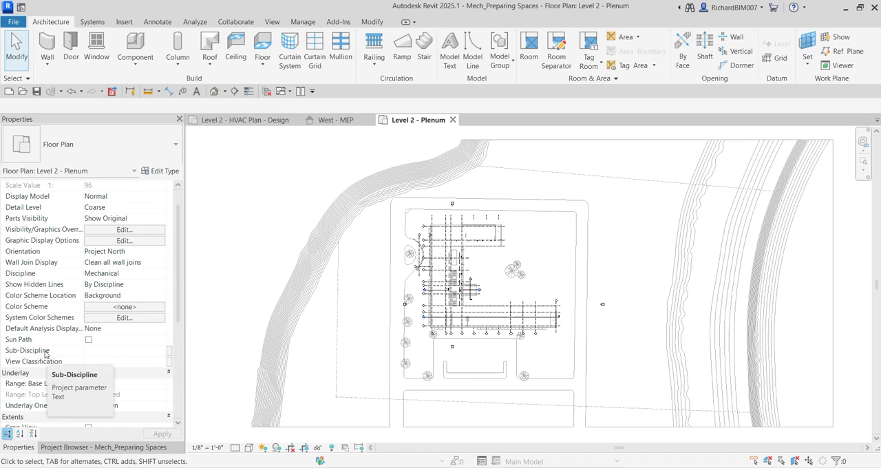
pyautogui.click(83, 447)
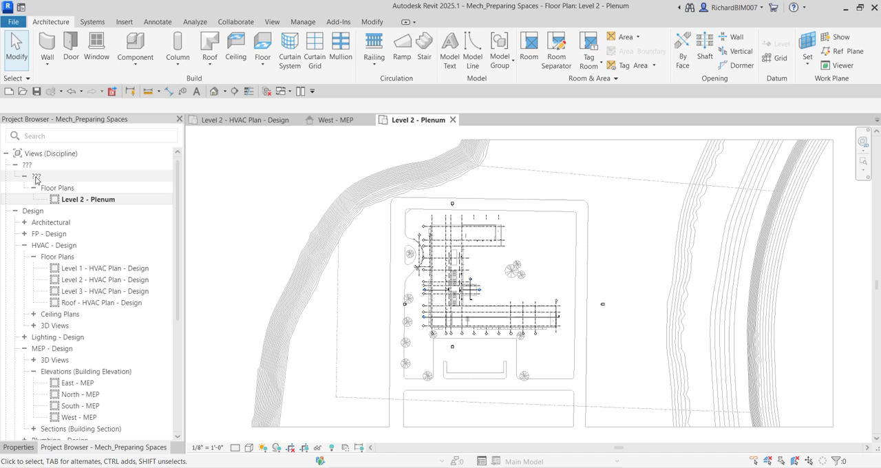
pyautogui.click(18, 448)
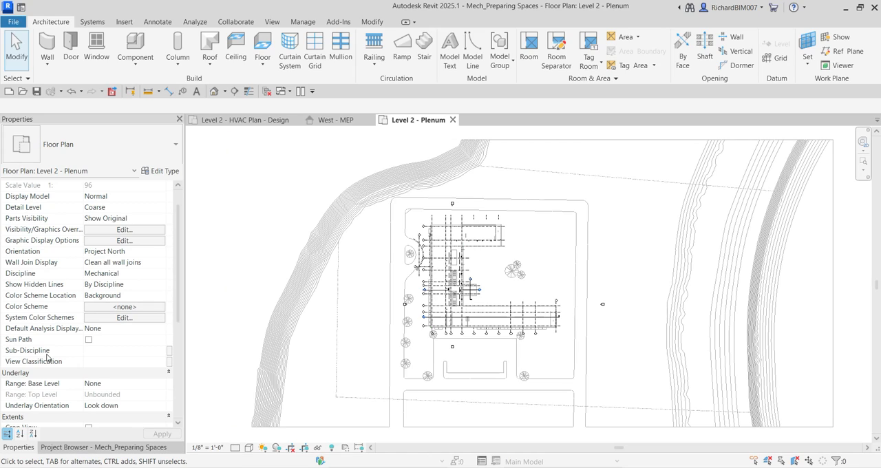
pyautogui.click(163, 352)
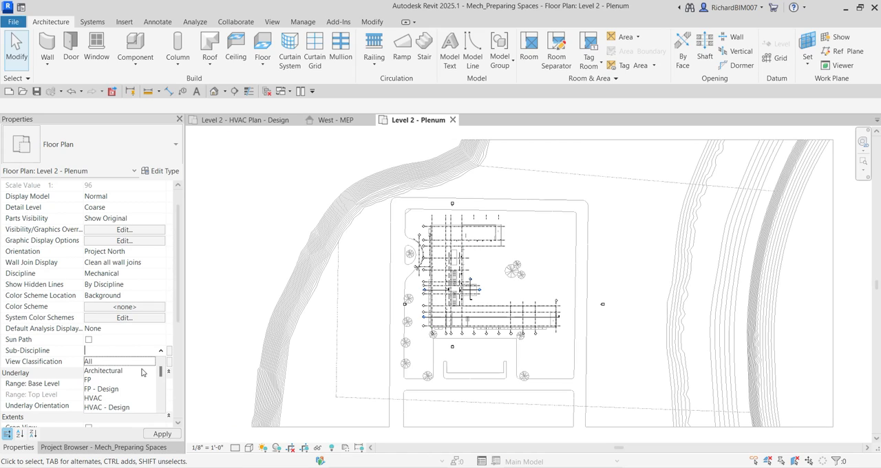
pyautogui.moveTo(162, 371); pyautogui.dragTo(164, 386)
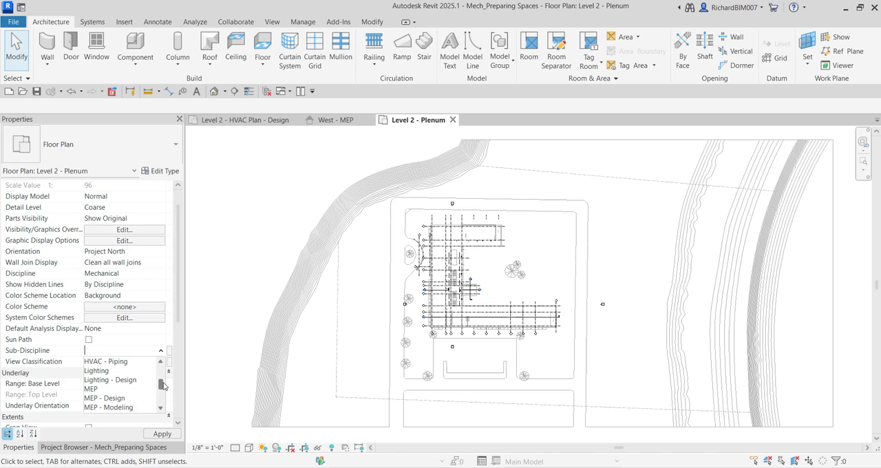
pyautogui.click(117, 399)
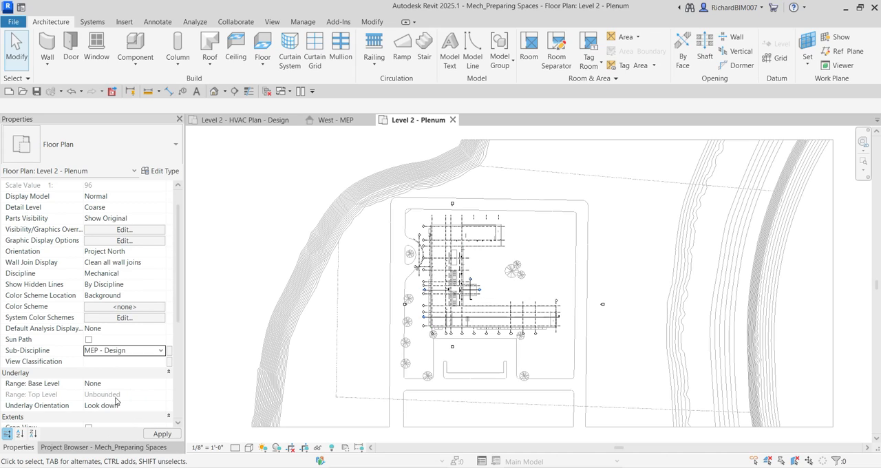
pyautogui.click(163, 436)
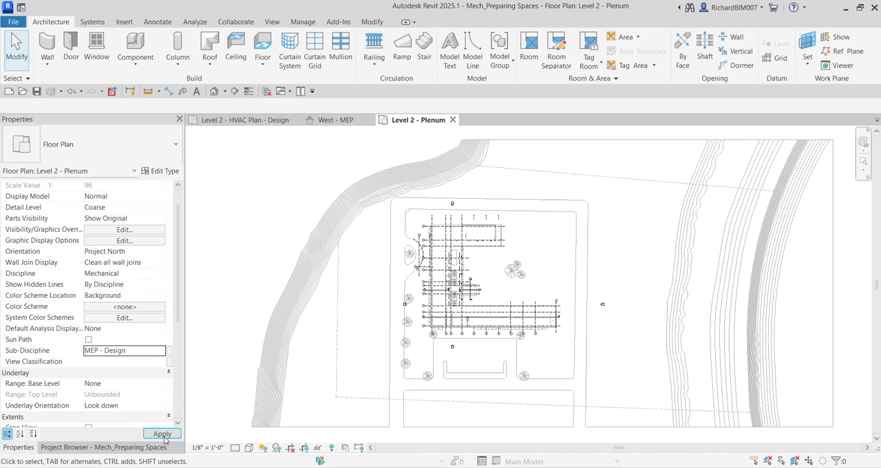
pyautogui.click(66, 448)
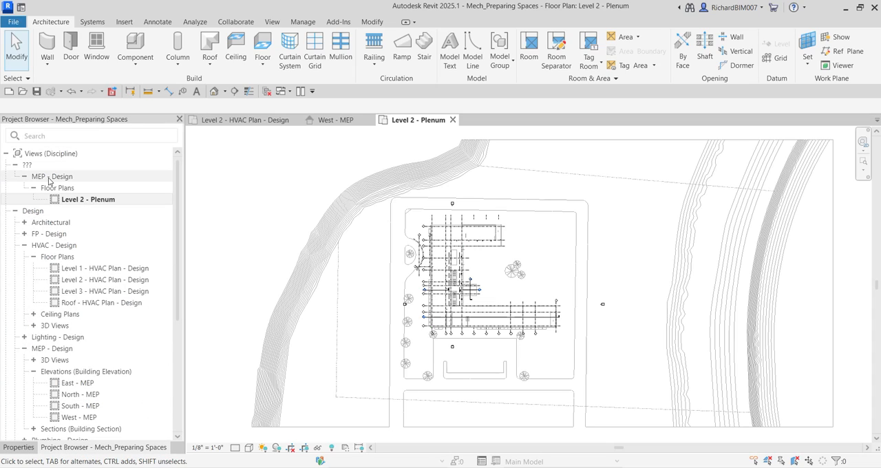
pyautogui.press('ctrl')
pyautogui.press('ctrl')
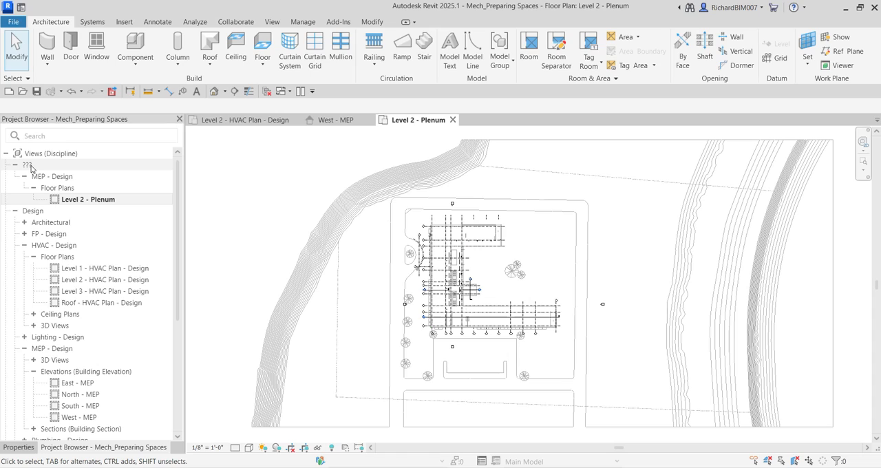
# Step: Set the View Classification of the Level 2 - Plenum floor plan to Design and check its grouping among the project views
pyautogui.click(29, 448)
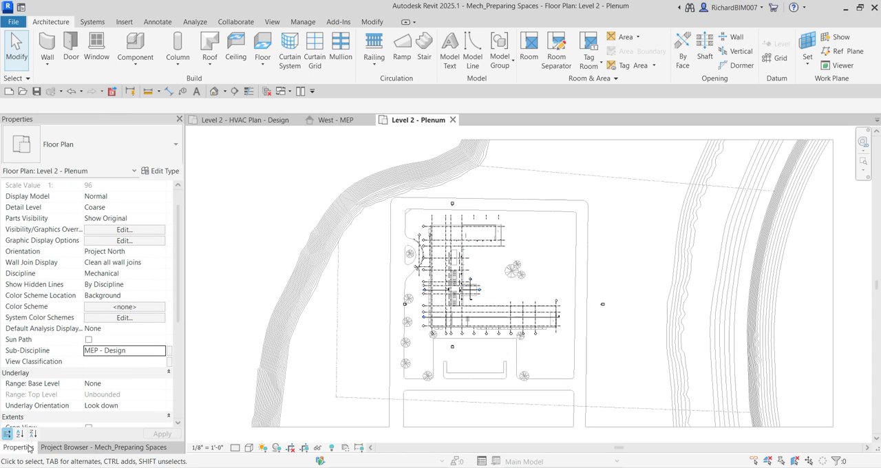
pyautogui.press('ctrl')
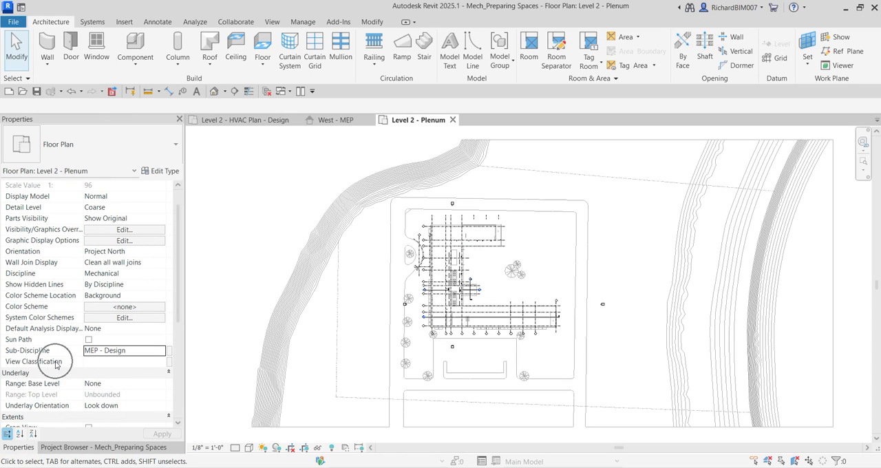
pyautogui.press('ctrl')
pyautogui.click(98, 363)
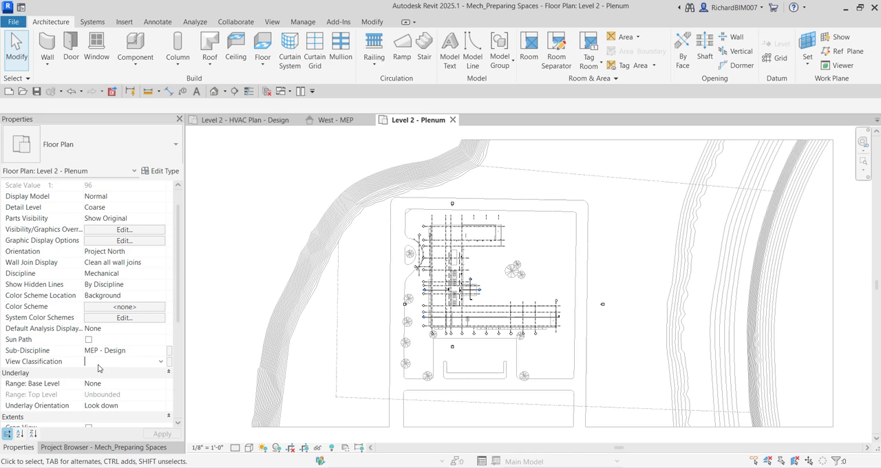
pyautogui.click(162, 362)
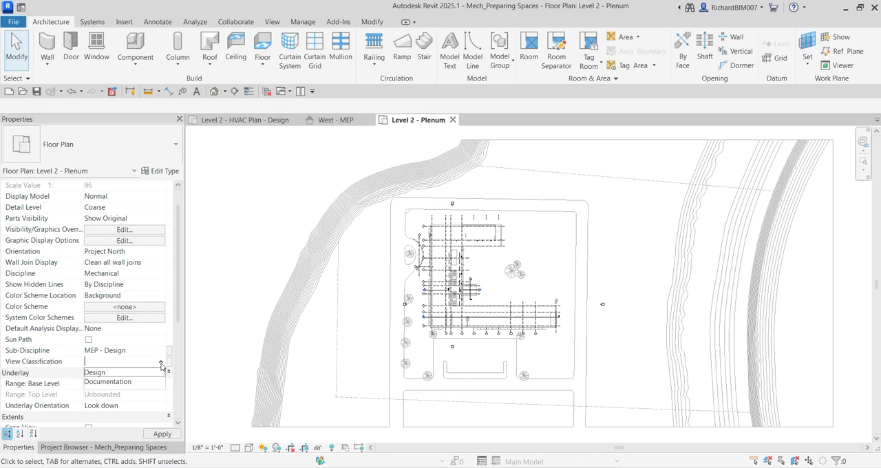
pyautogui.press('ctrl')
pyautogui.click(102, 377)
pyautogui.click(161, 434)
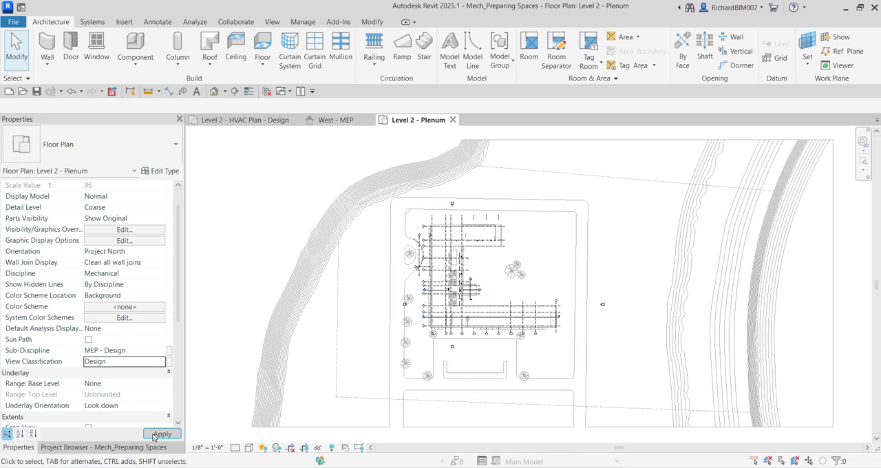
pyautogui.click(55, 448)
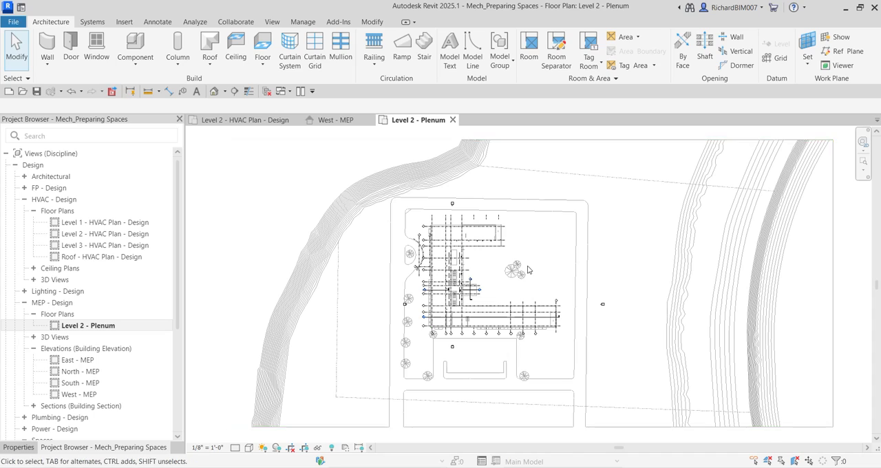
# Step: Open the View Range settings of the Level 2 - Plenum floor plan and move the dialog clear of the view properties
pyautogui.click(19, 448)
pyautogui.scroll(-3, 107, 399)
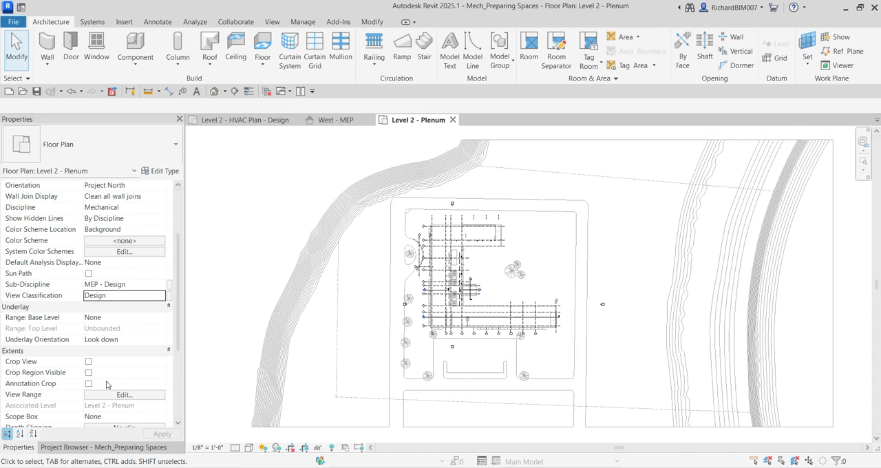
pyautogui.click(124, 395)
pyautogui.click(124, 396)
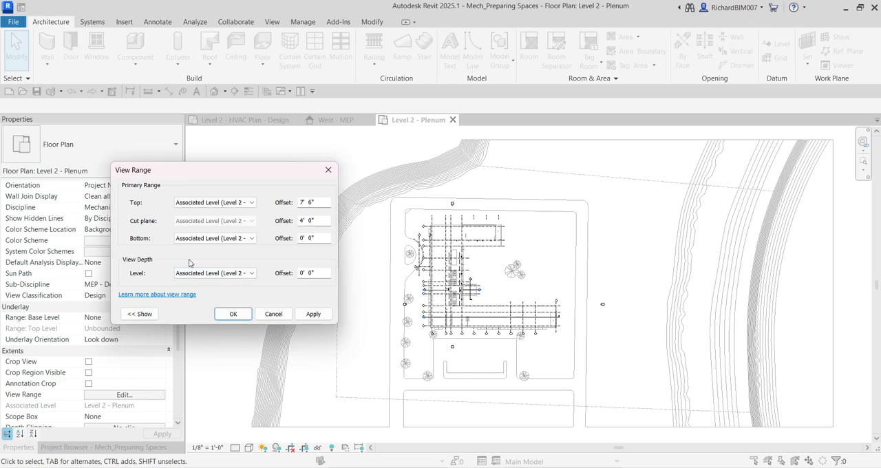
pyautogui.moveTo(160, 175); pyautogui.dragTo(357, 142)
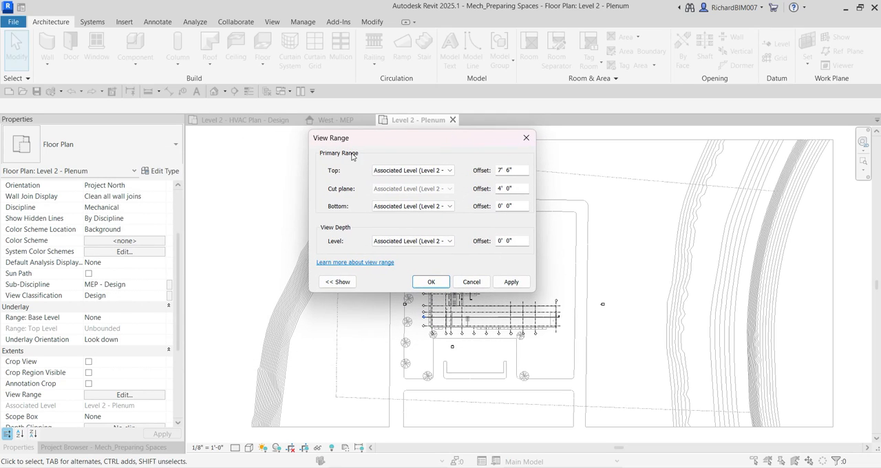
# Step: Open the About the View Range help article in the browser, review its explanation of the range planes, and return to Revit
pyautogui.click(351, 263)
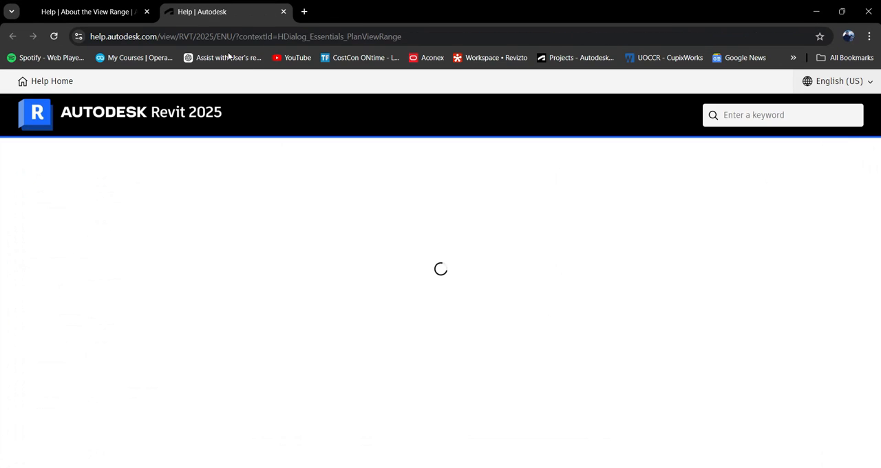
pyautogui.click(147, 12)
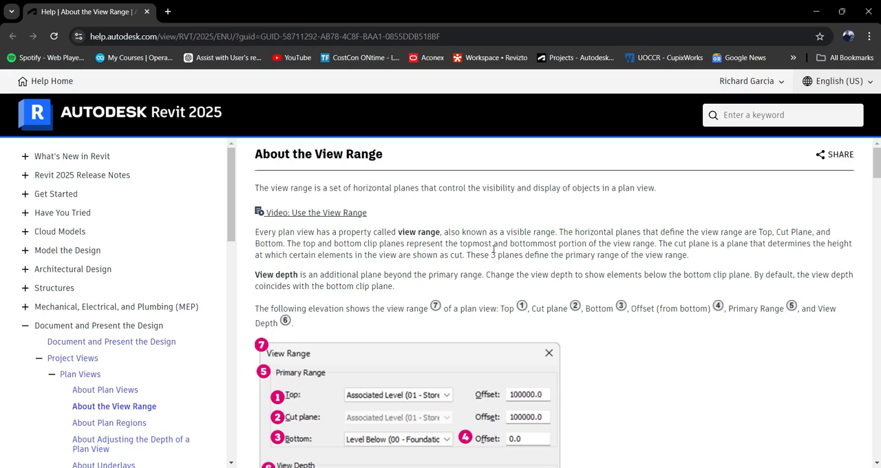
pyautogui.scroll(-3, 464, 270)
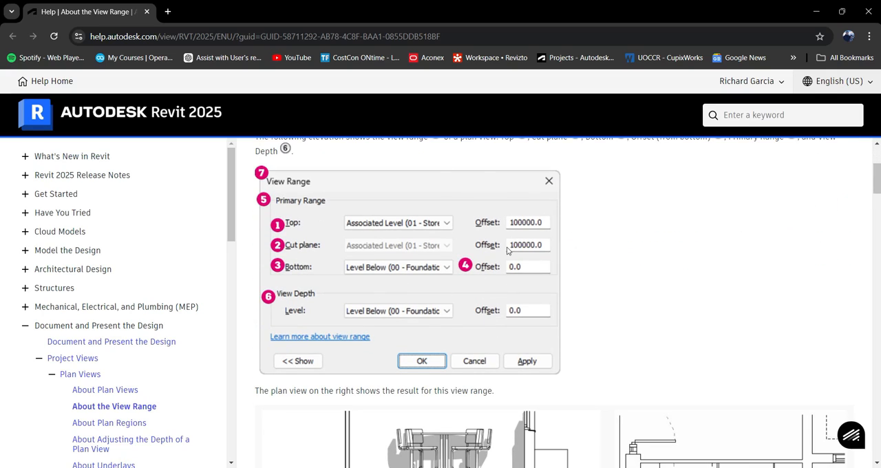
pyautogui.scroll(2, 393, 311)
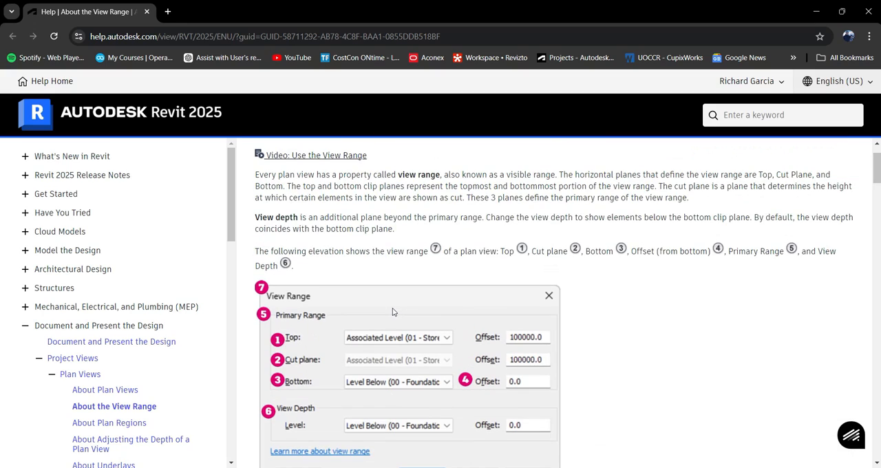
pyautogui.scroll(1, 376, 316)
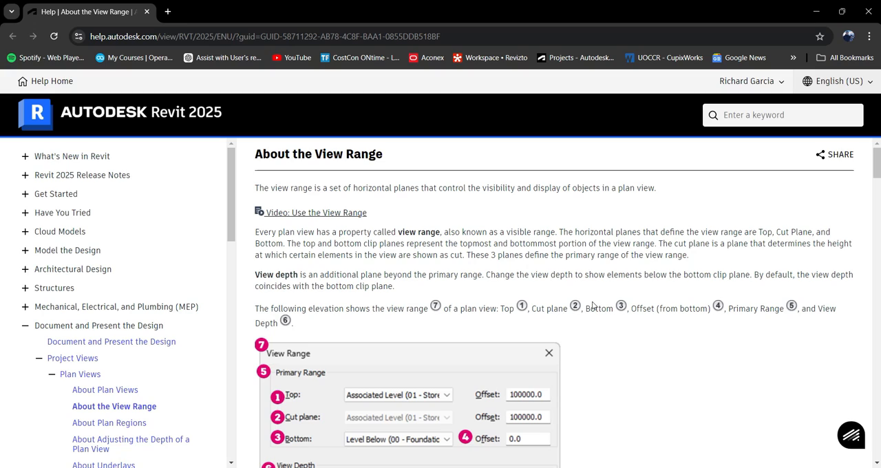
pyautogui.click(818, 14)
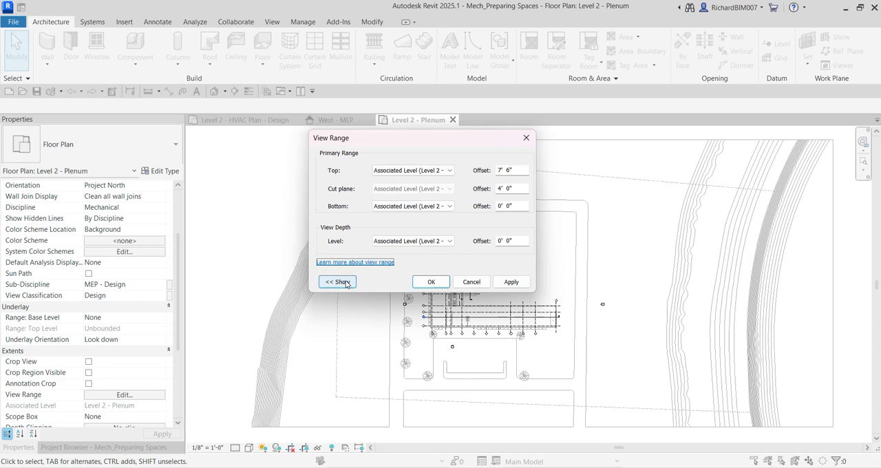
# Step: Show the sample view range diagram and set the primary range top to Level Above (Level 3) with a 0' 0" offset
pyautogui.click(339, 282)
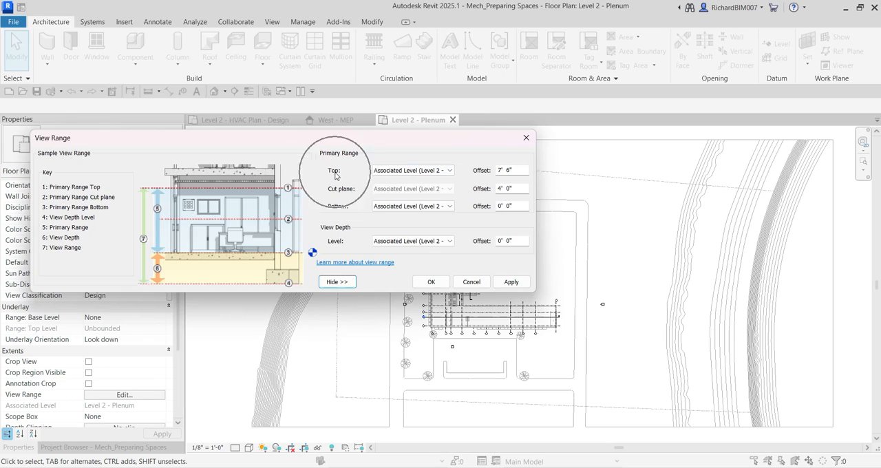
pyautogui.click(413, 172)
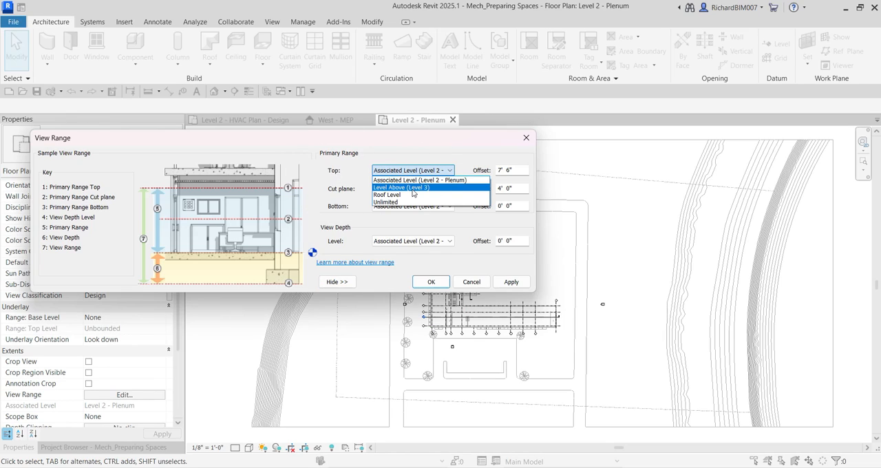
pyautogui.click(413, 189)
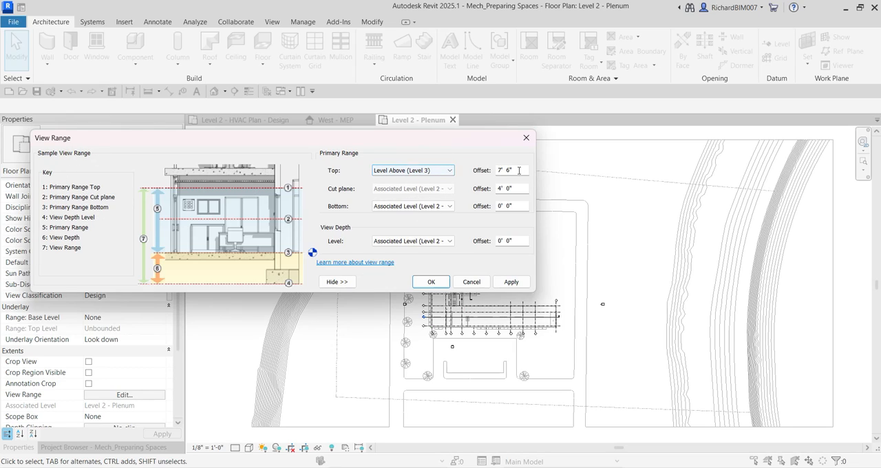
pyautogui.moveTo(519, 171); pyautogui.dragTo(489, 170)
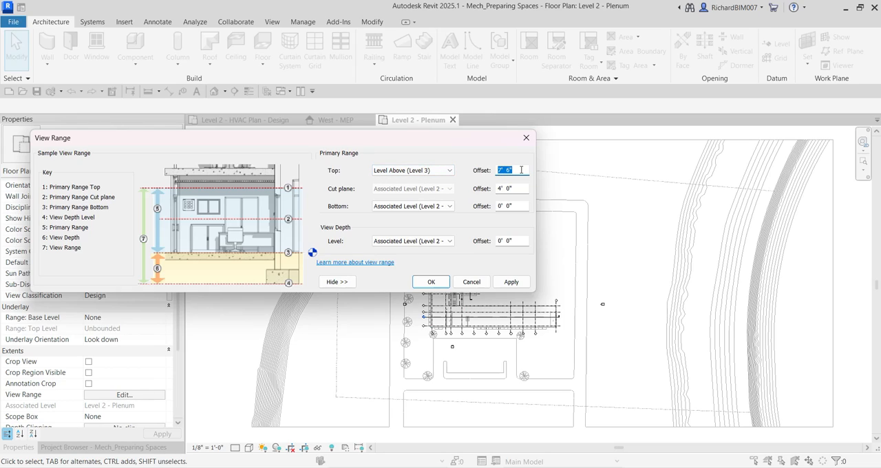
pyautogui.write('0')
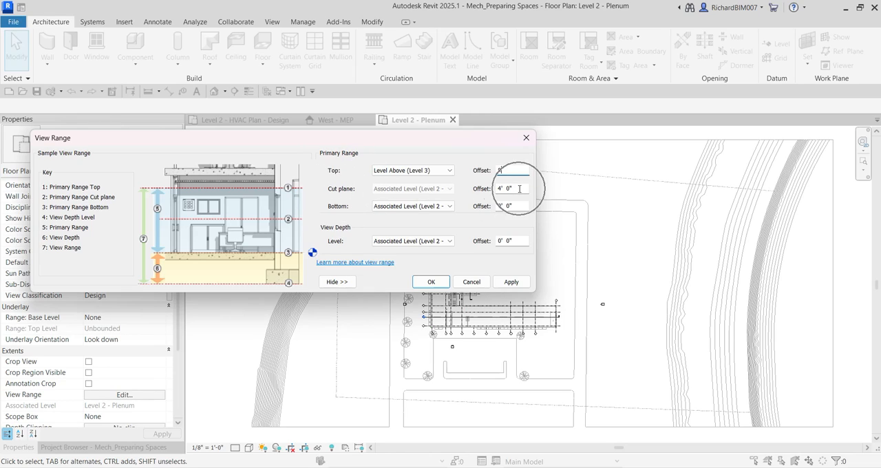
# Step: Set the cut plane offset to 1' 0" and choose Associated Level (Level 2 - Plenum) as the view depth level
pyautogui.moveTo(520, 189); pyautogui.dragTo(484, 187)
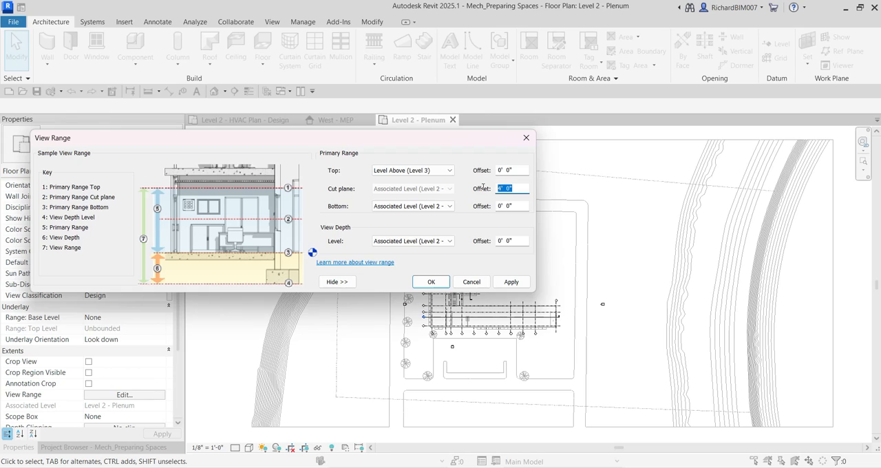
pyautogui.write('1')
pyautogui.click(439, 244)
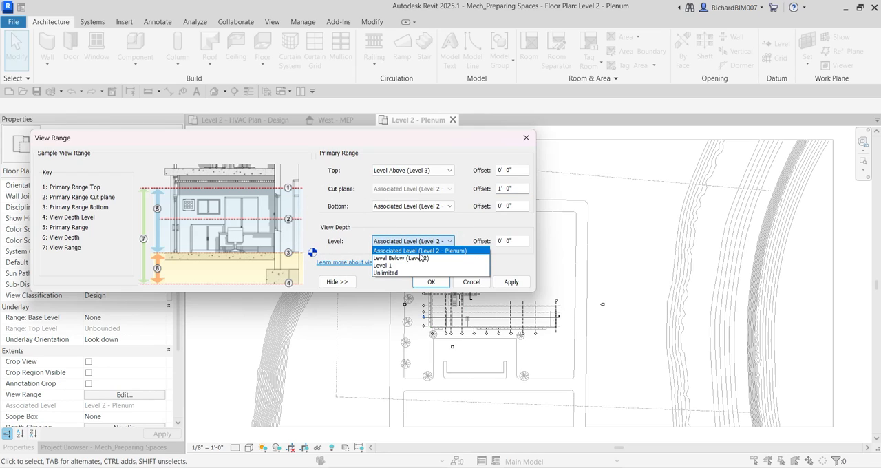
pyautogui.click(442, 251)
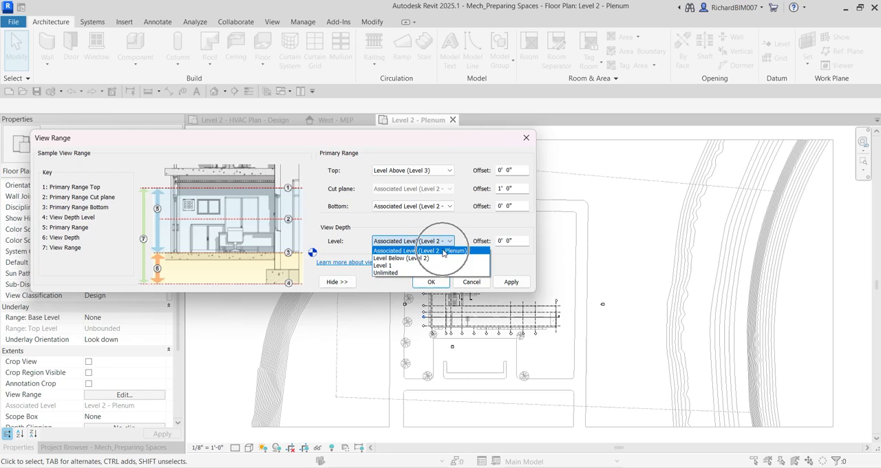
pyautogui.click(520, 241)
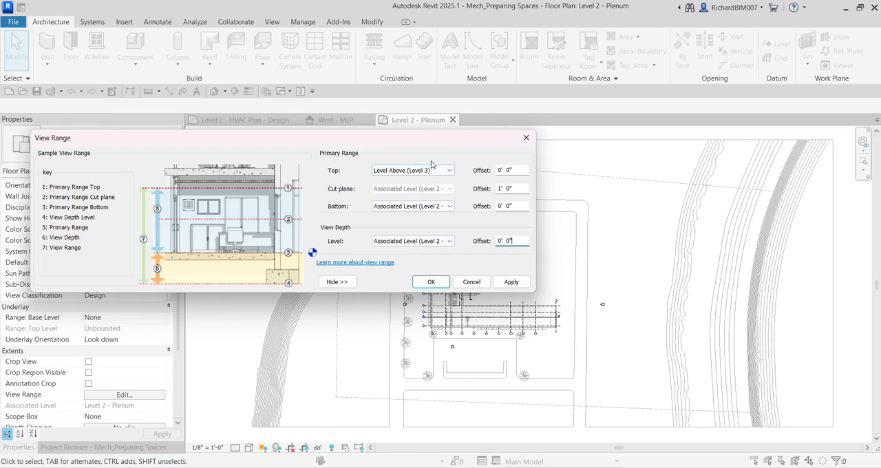
pyautogui.moveTo(423, 141); pyautogui.dragTo(447, 54)
pyautogui.click(467, 284)
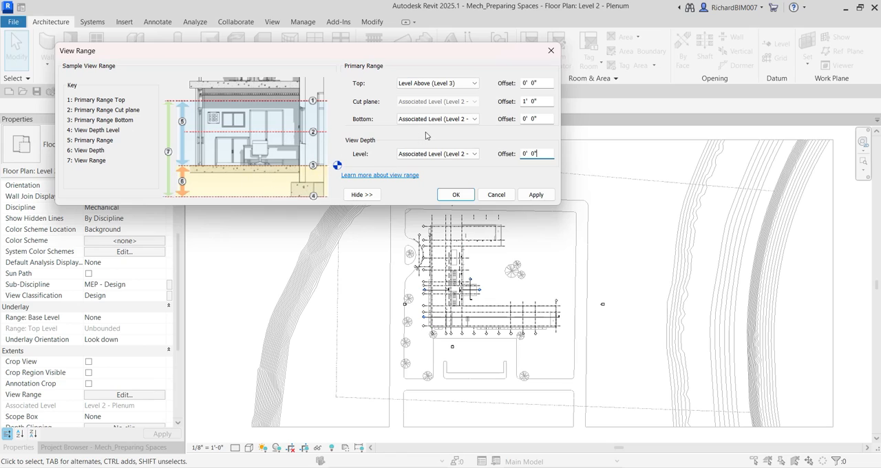
# Step: Apply the completed view range settings to the Level 2 - Plenum floor plan and check how the linked building displays
pyautogui.click(446, 119)
pyautogui.click(446, 119)
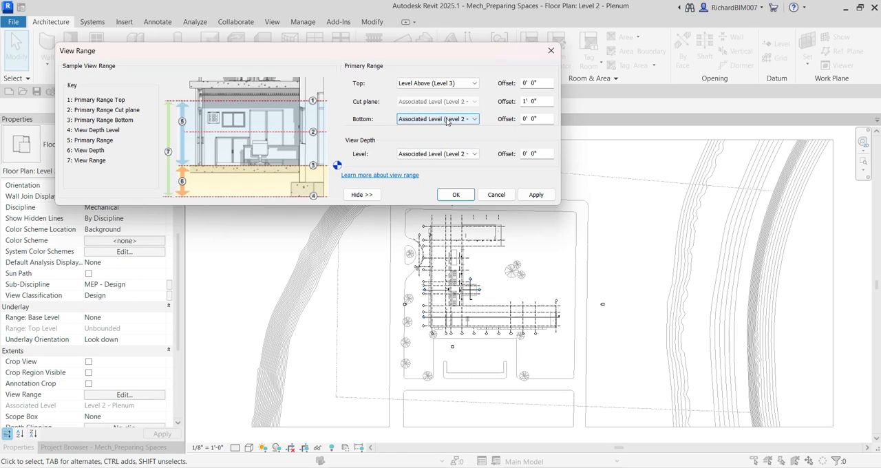
pyautogui.press('ctrl')
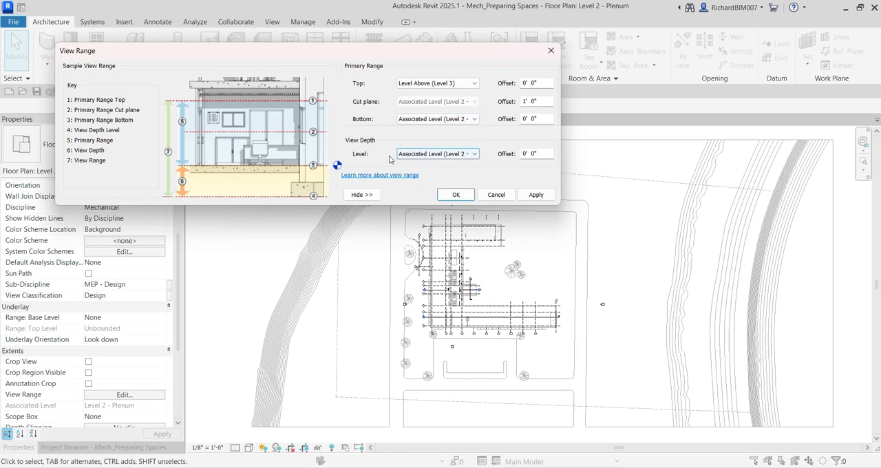
pyautogui.press('ctrl')
pyautogui.click(538, 195)
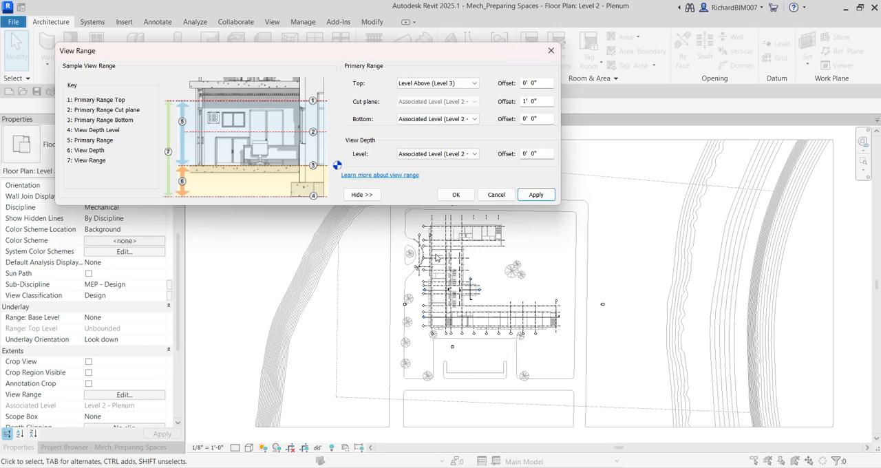
pyautogui.click(454, 196)
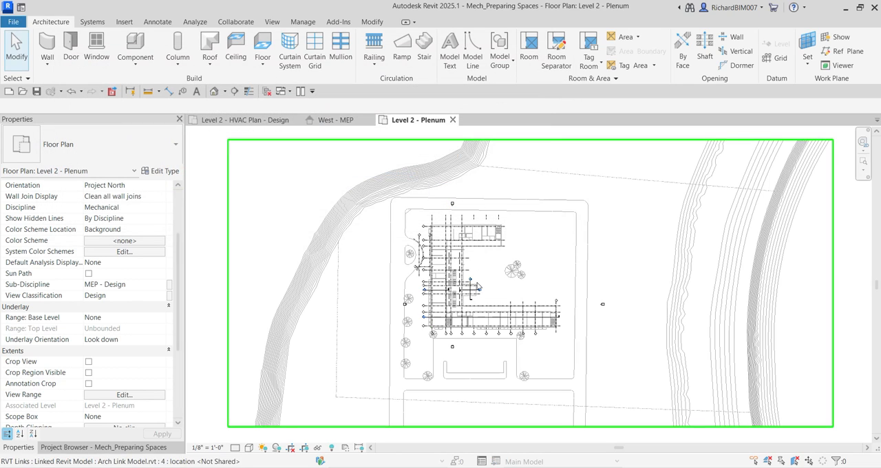
pyautogui.scroll(5, 478, 288)
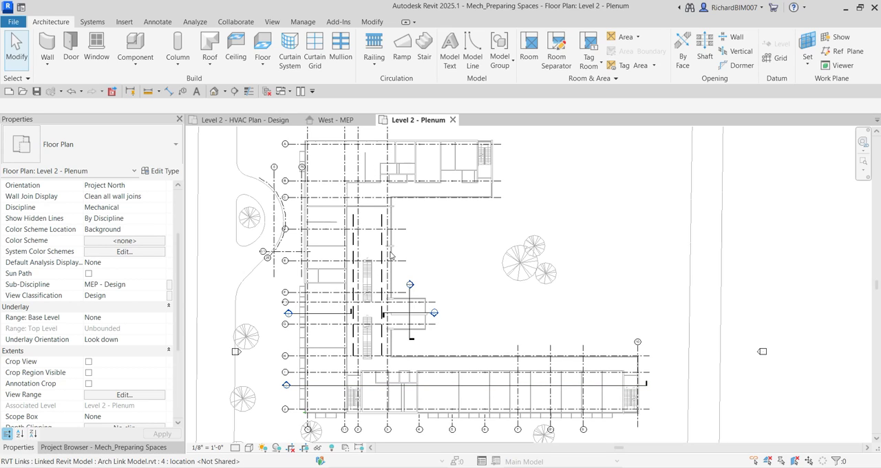
pyautogui.moveTo(391, 255); pyautogui.dragTo(399, 256, button='middle')
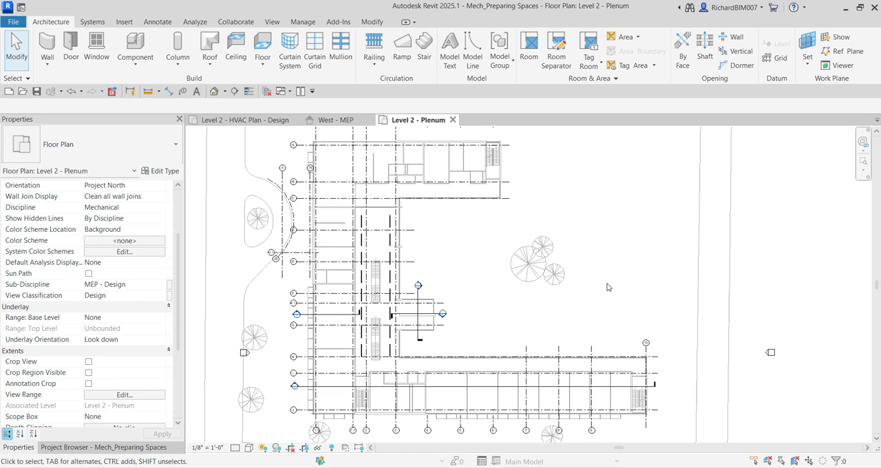
pyautogui.moveTo(488, 271); pyautogui.dragTo(489, 270, button='middle')
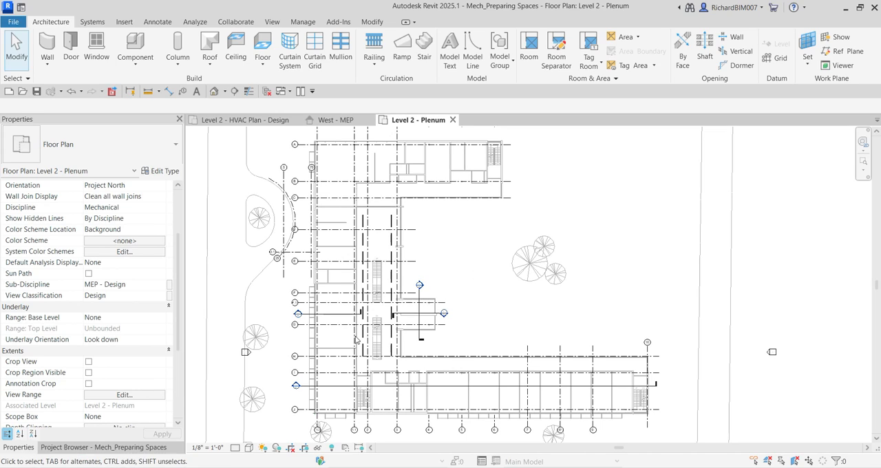
# Step: Create a view template named Plenum View from the Level 2 - Plenum floor plan
pyautogui.click(79, 449)
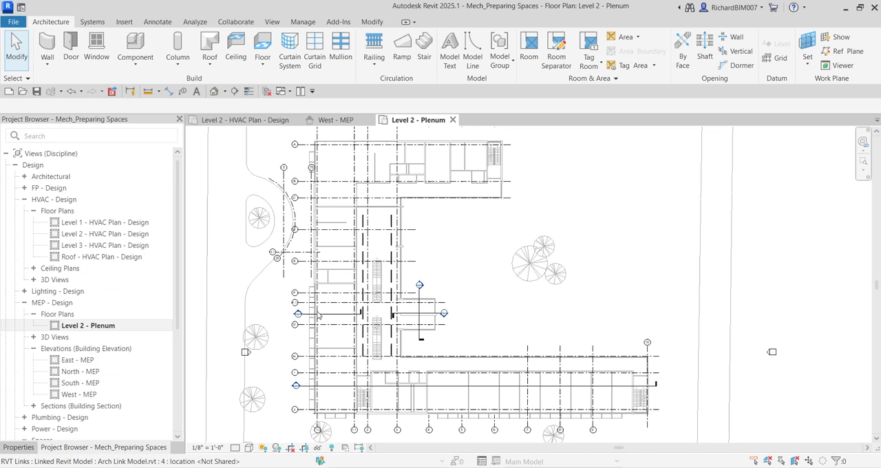
pyautogui.rightClick(108, 329)
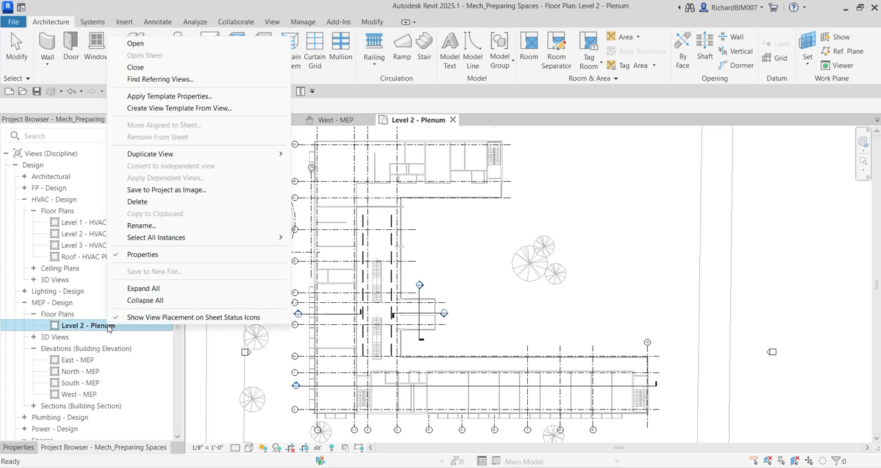
pyautogui.click(183, 108)
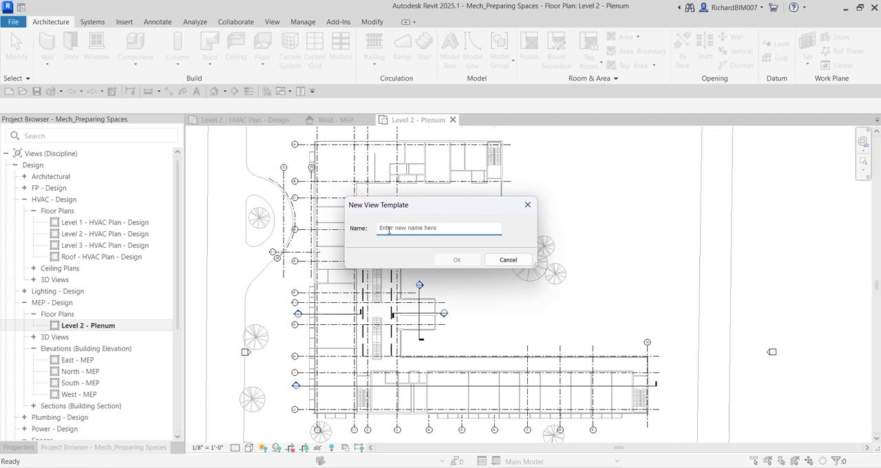
pyautogui.write('Plenum V')
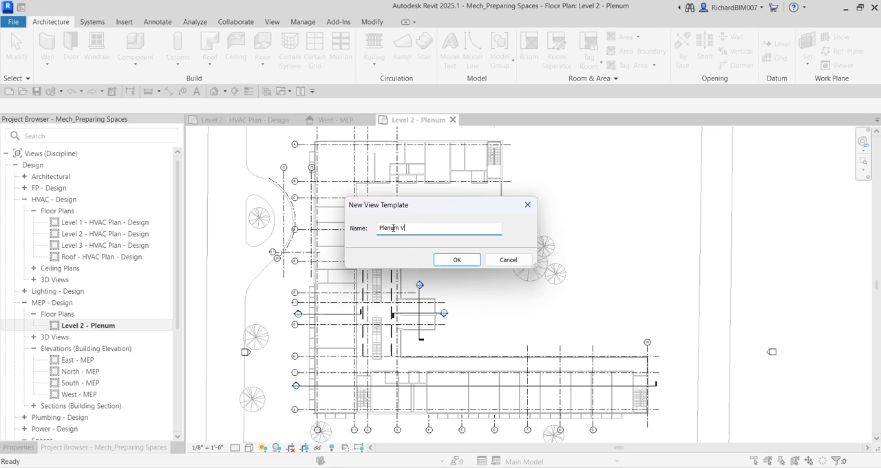
pyautogui.write('iew')
pyautogui.click(454, 263)
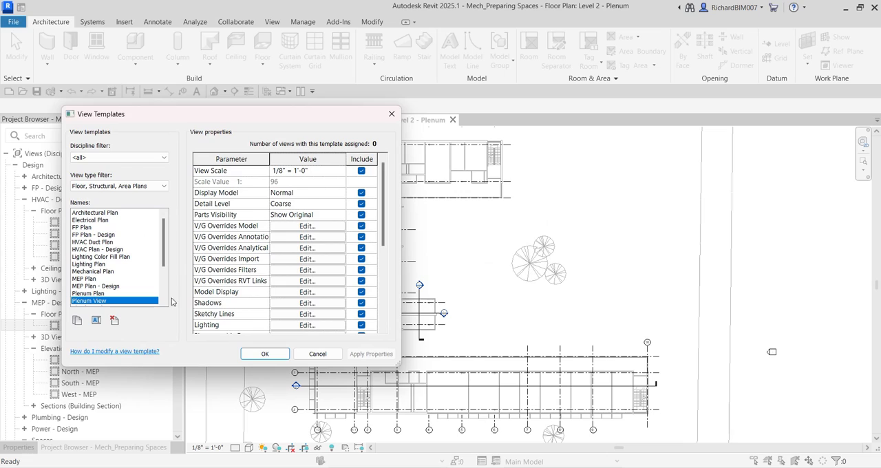
# Step: Move the View Templates dialog clear of the project views and accept the Plenum View template with all its properties included
pyautogui.click(99, 301)
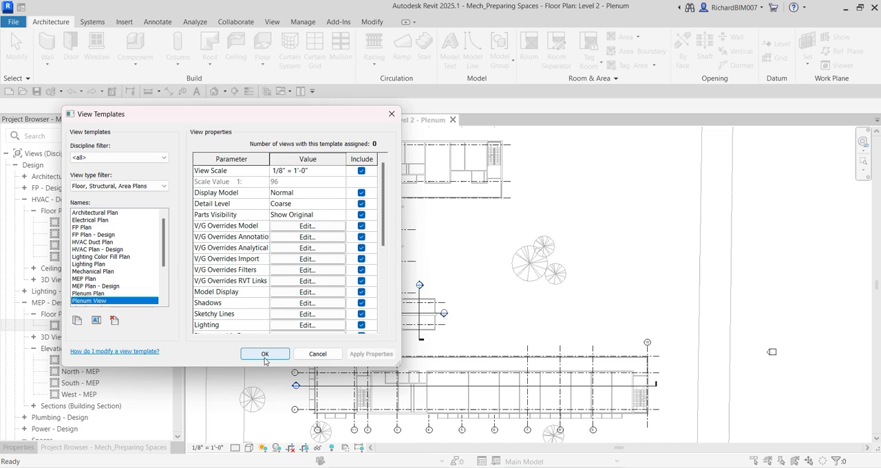
pyautogui.moveTo(280, 118); pyautogui.dragTo(221, 227)
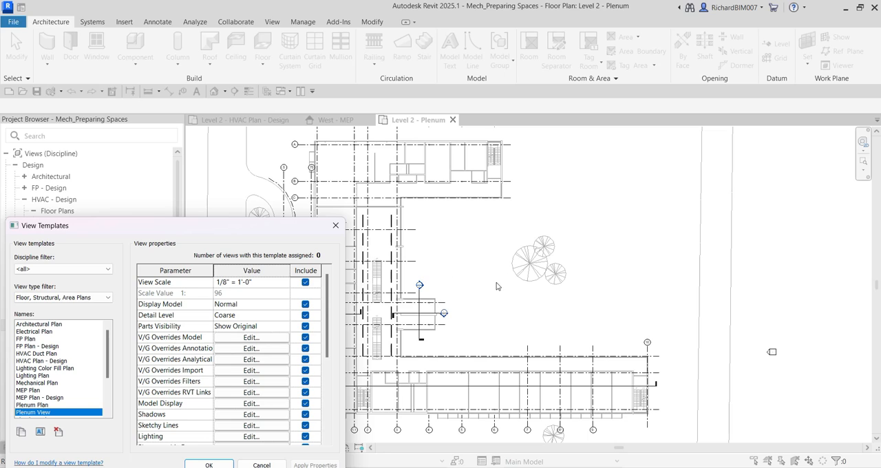
pyautogui.moveTo(289, 230); pyautogui.dragTo(321, 146)
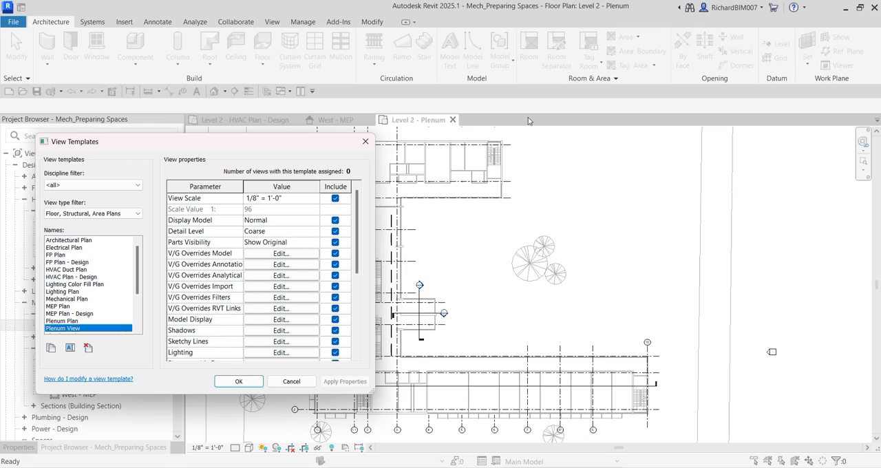
pyautogui.moveTo(300, 147); pyautogui.dragTo(518, 116)
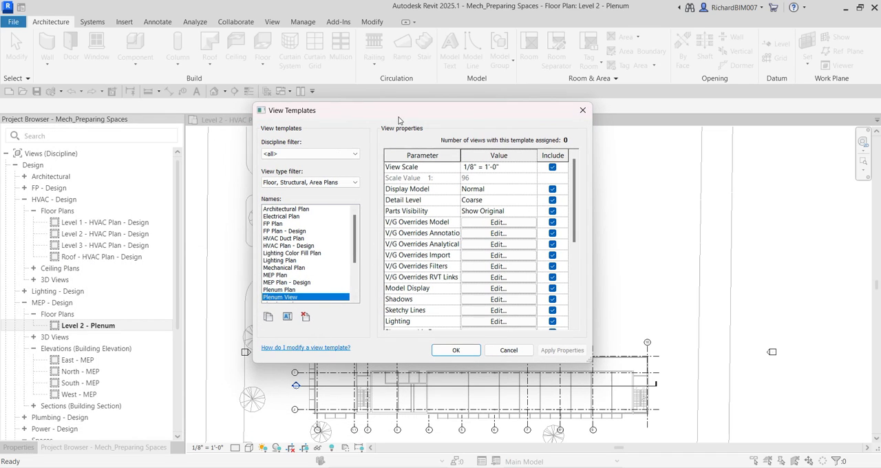
pyautogui.moveTo(398, 120); pyautogui.dragTo(620, 136)
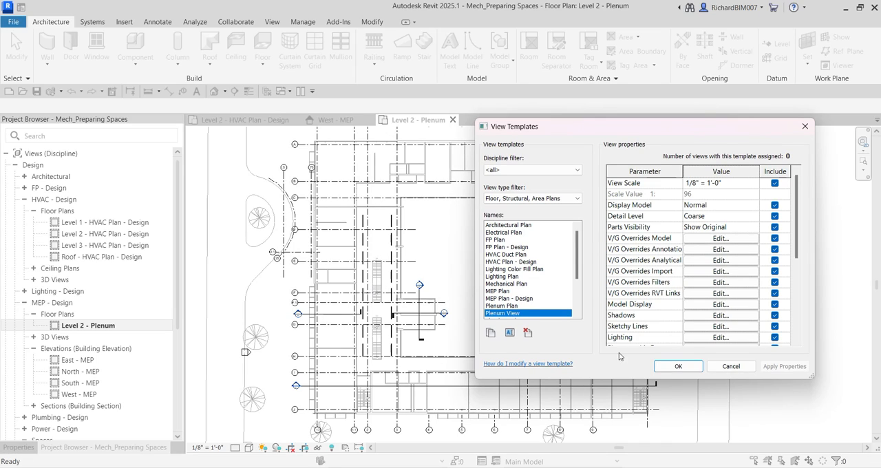
pyautogui.click(676, 367)
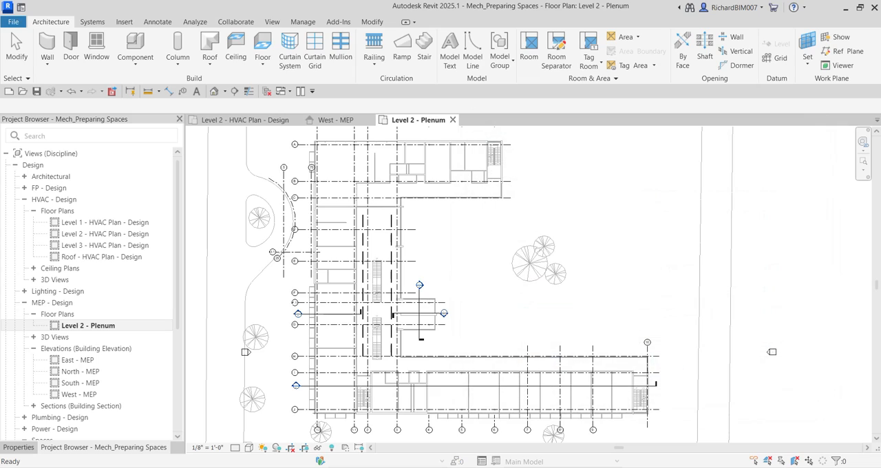